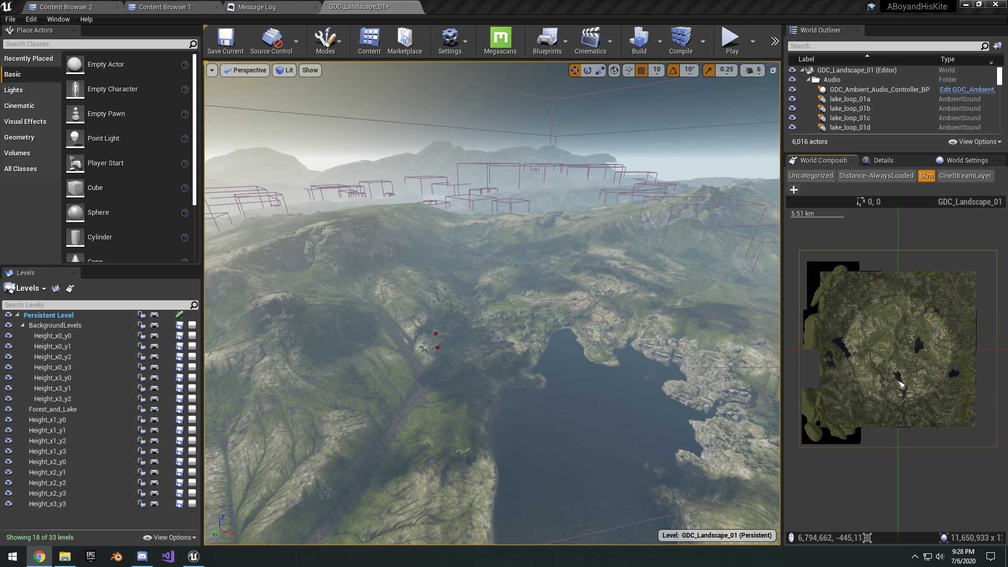
- Find the A Boy and His Kite sample in the Epic Games Launcher's learning content and view its open landscape preview image
right_drag(676, 310, 701, 319)
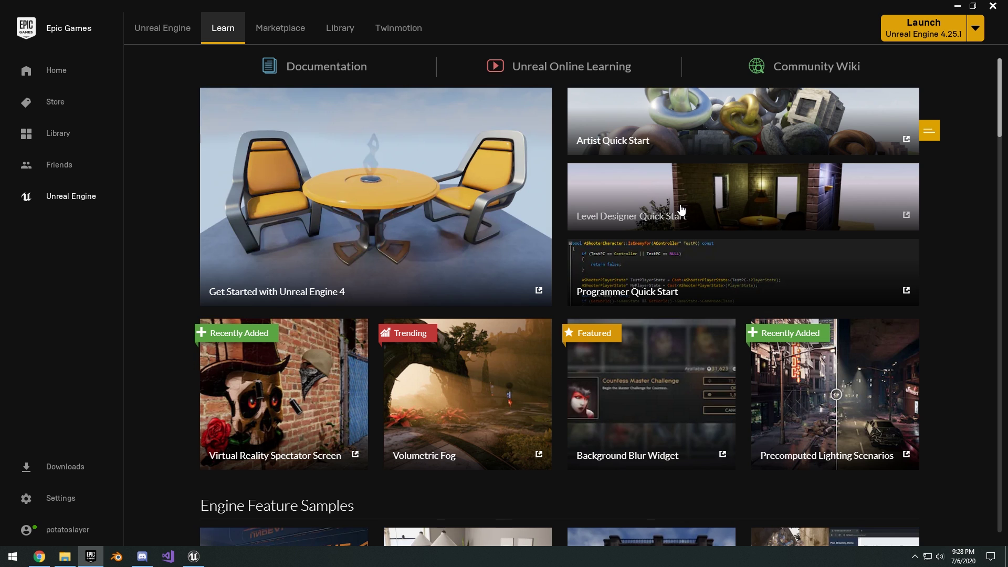
scroll(680, 211, down, 8)
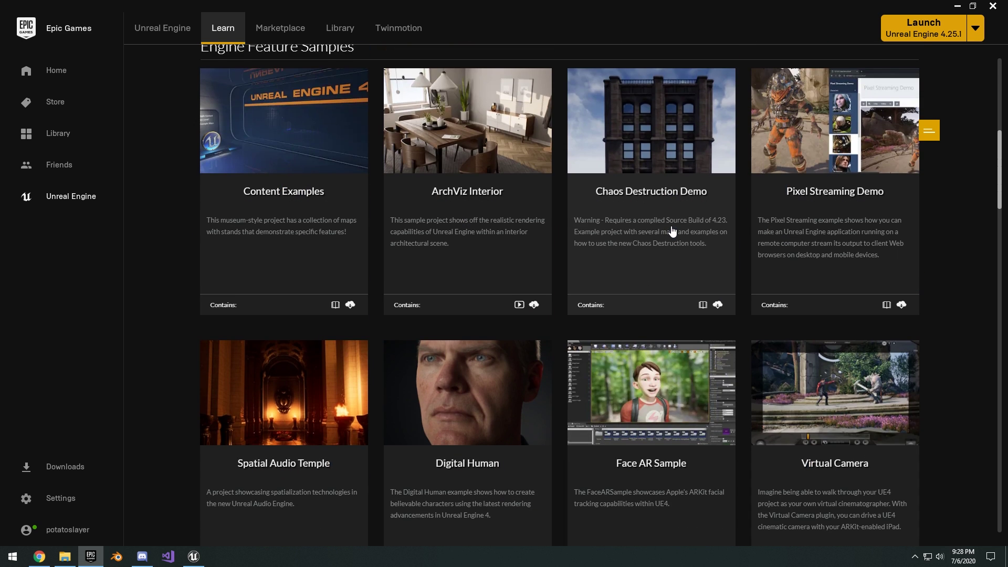
scroll(672, 230, down, 3)
scroll(673, 236, down, 2)
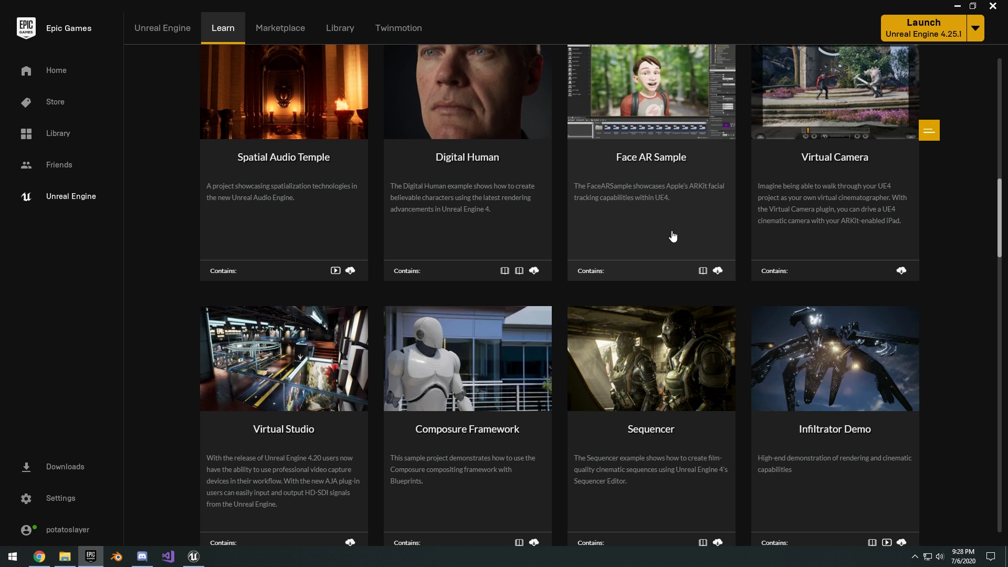
click(673, 236)
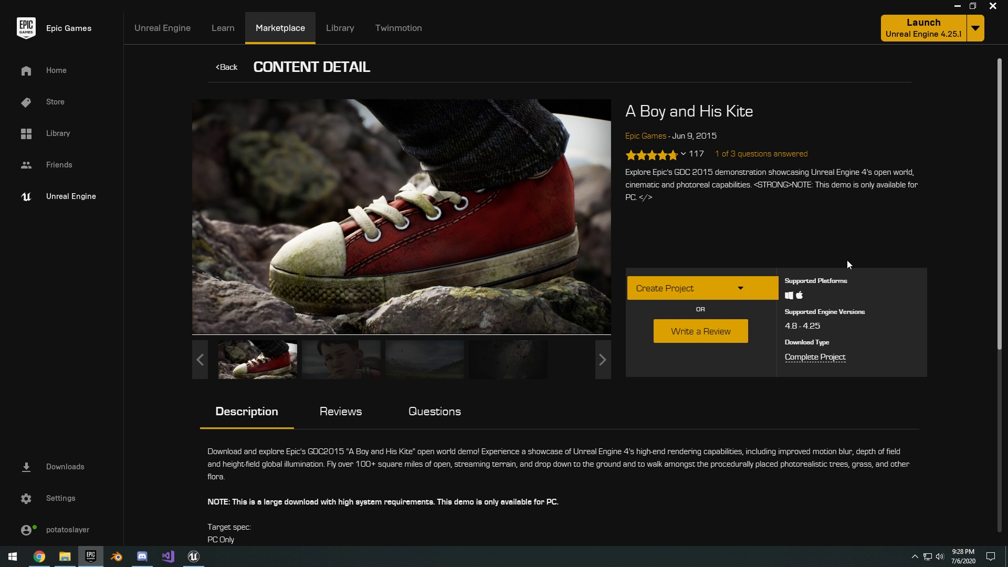
click(422, 360)
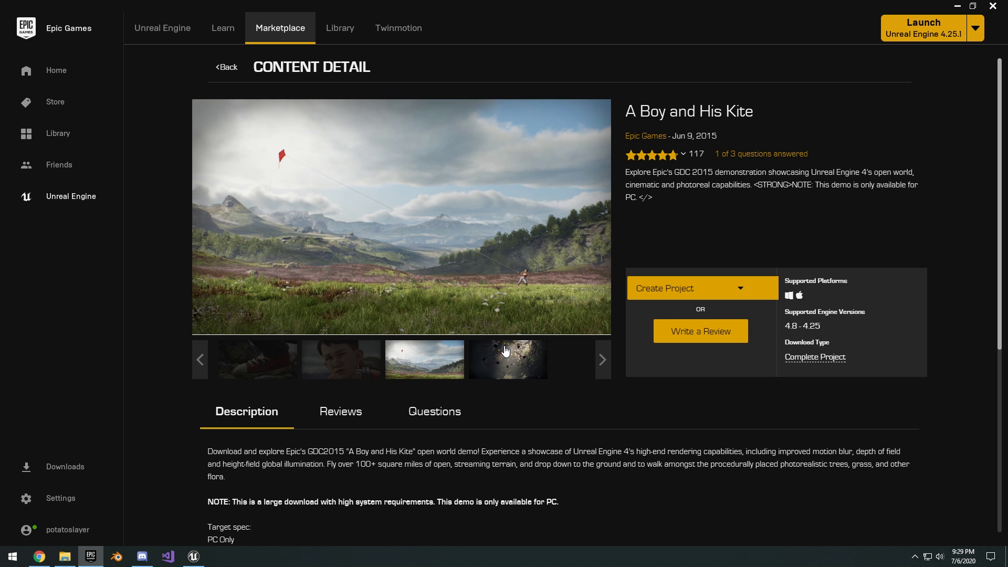
- Go back to the learning content, reopen the A Boy and His Kite page from the sample list, and return to Unreal Editor
click(241, 41)
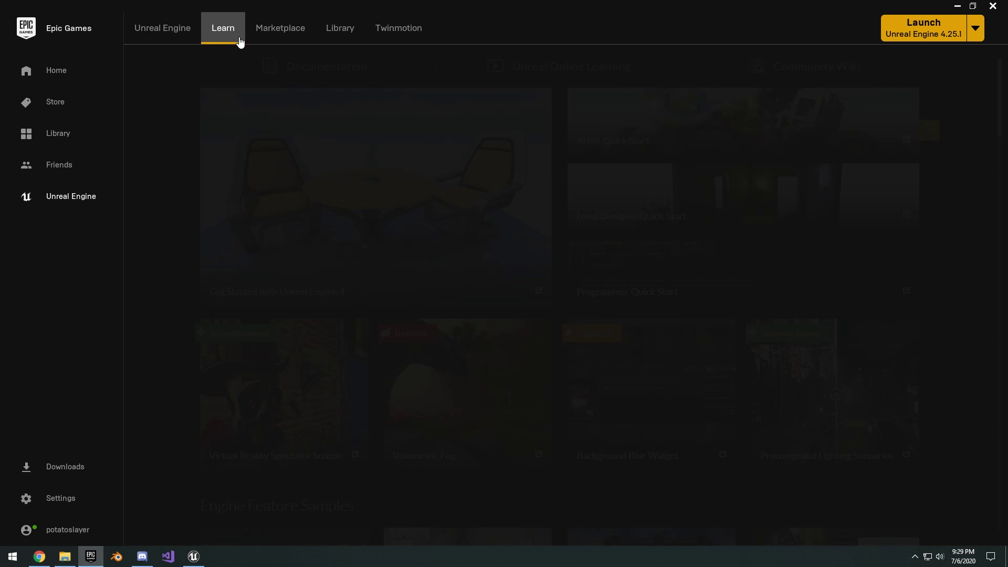
scroll(488, 213, down, 15)
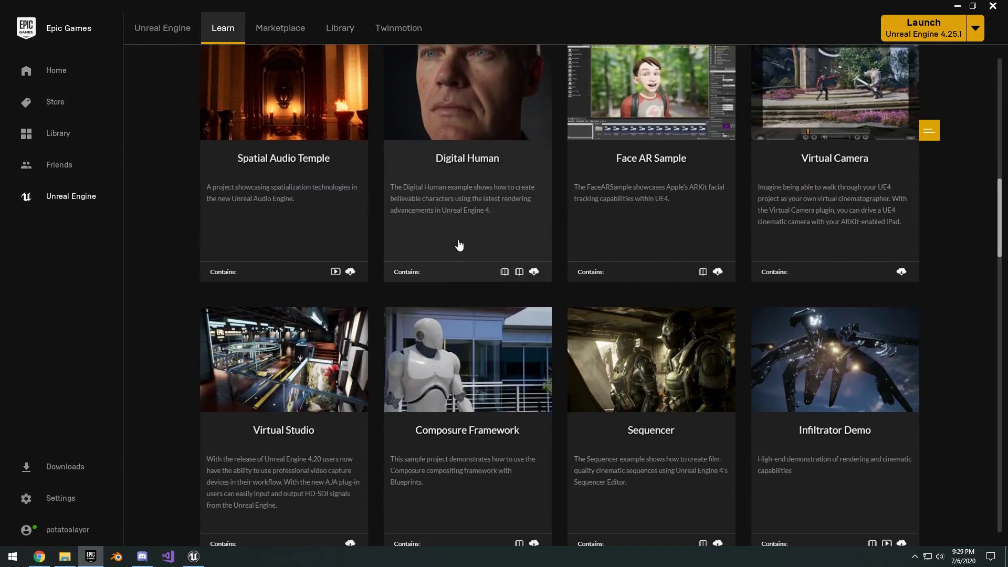
scroll(459, 246, down, 8)
click(292, 198)
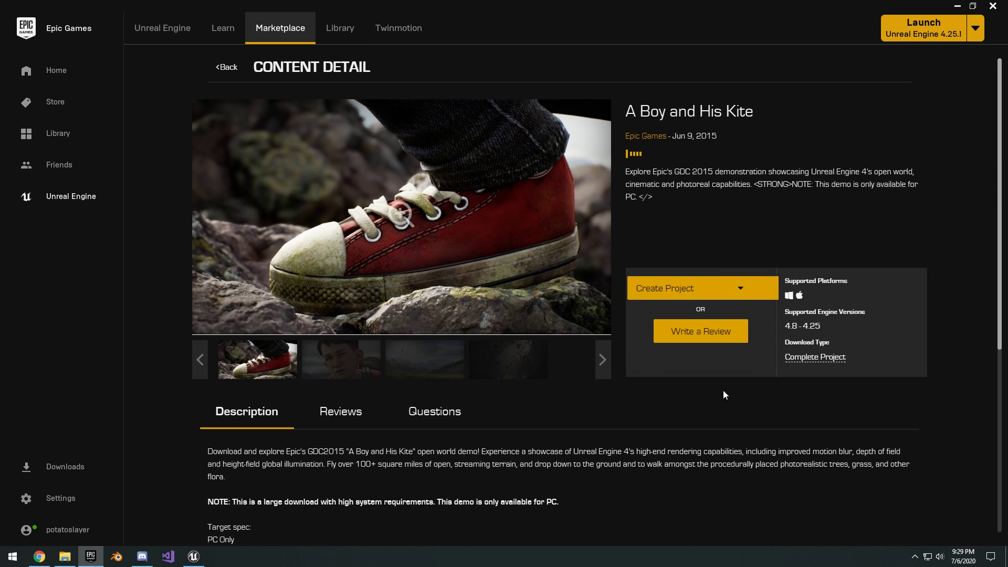
click(957, 6)
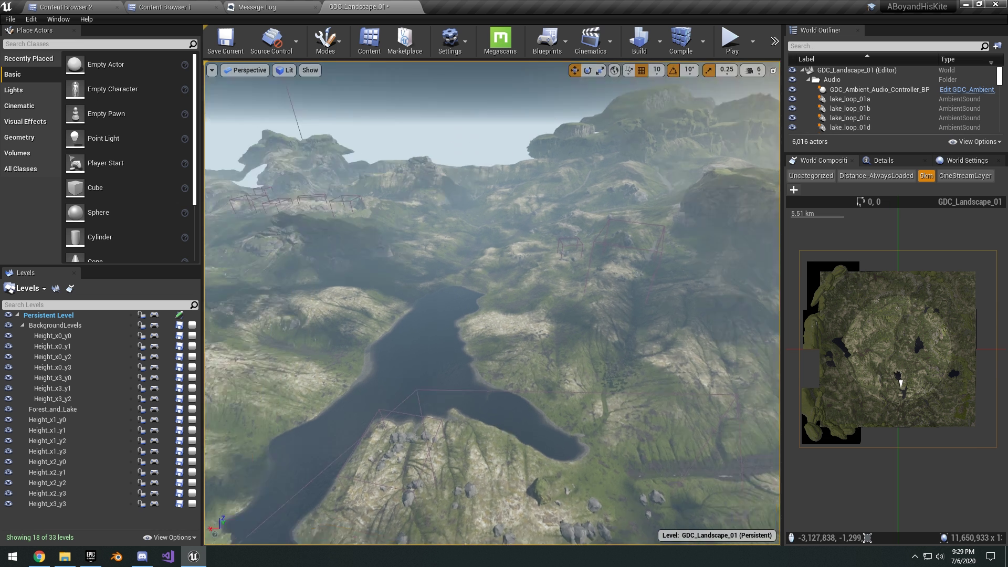
- Undock the World Composition map into its own window and maximize it
right_drag(584, 220, 276, 217)
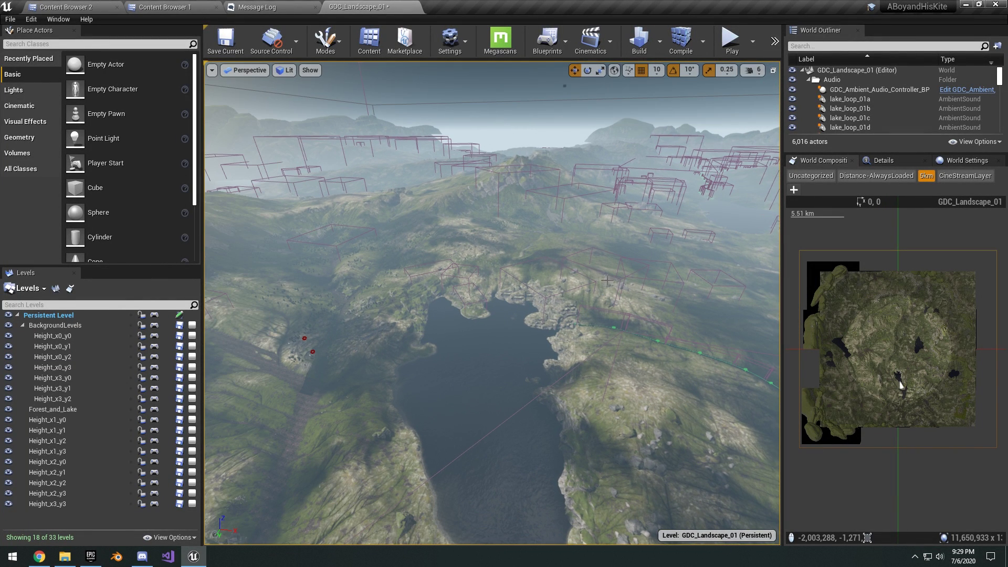
drag(835, 161, 408, 105)
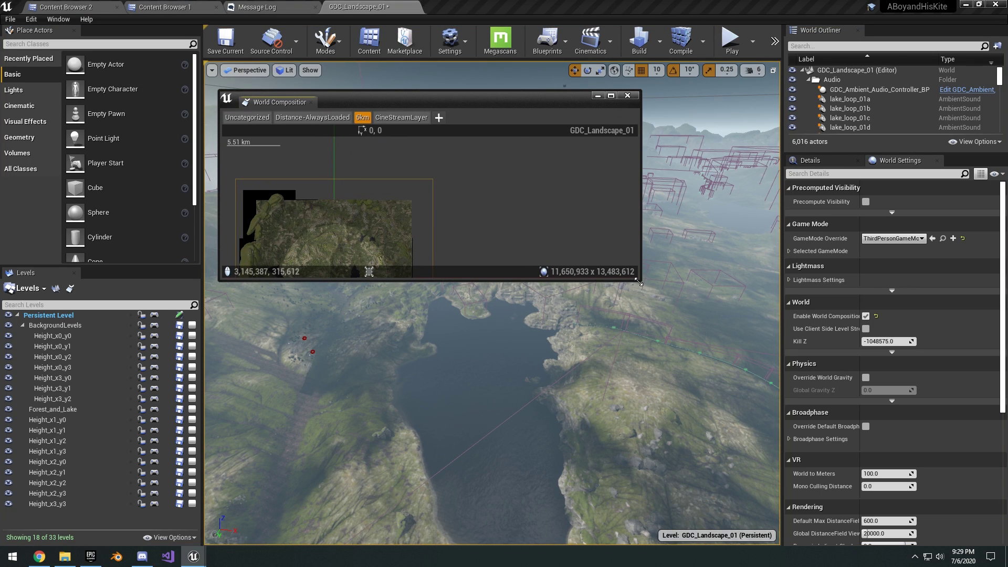
drag(634, 285, 970, 461)
double_click(519, 96)
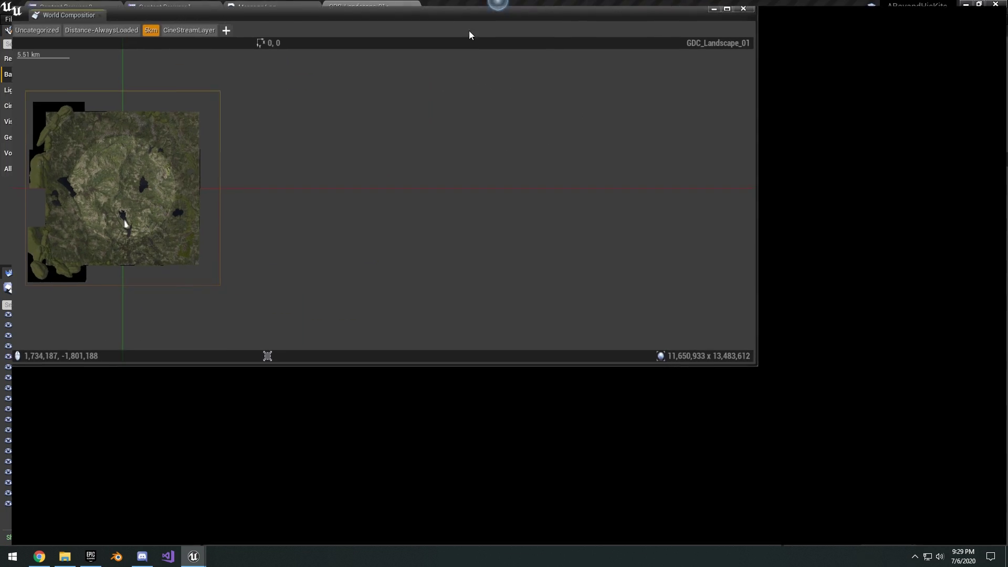
- Select all landscape tiles in the World Composition map and dock it beside World Settings
key(Home)
drag(326, 94, 727, 392)
right_drag(649, 198, 687, 196)
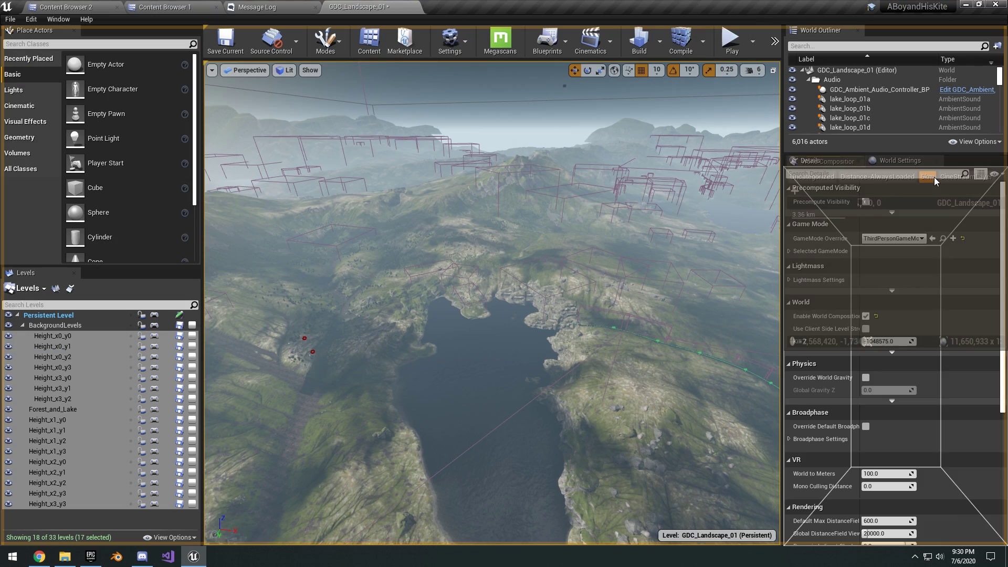
click(960, 161)
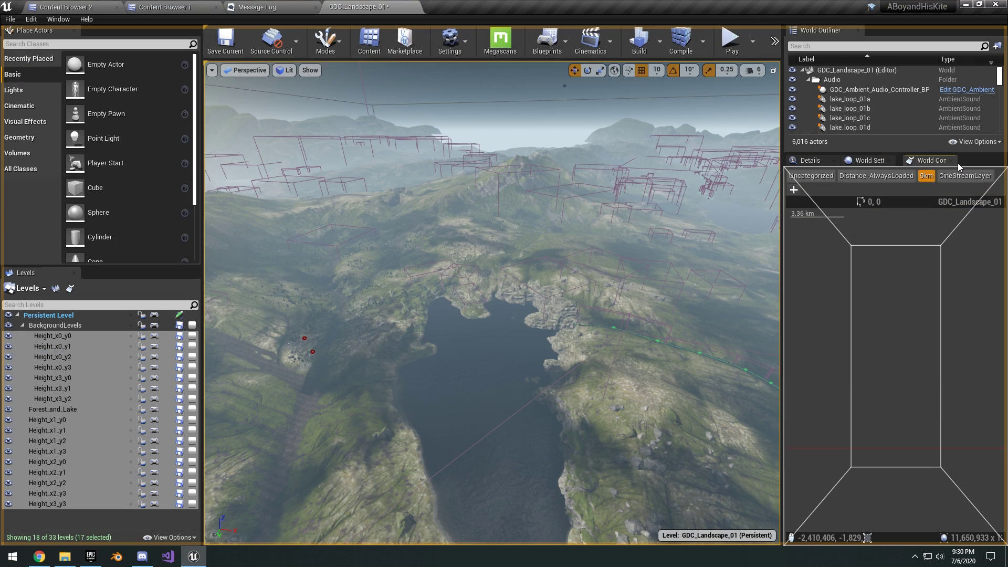
- Set the viewport camera speed to 8 and select the landscape proxy in the valley
key(w)
right_drag(767, 216, 767, 66)
click(756, 70)
click(832, 95)
key(w)
right_drag(698, 173, 531, 226)
click(591, 237)
- Play the level in the editor and run the character through the grassy valley
key(w)
key(w)
key(alt+p)
key(w)
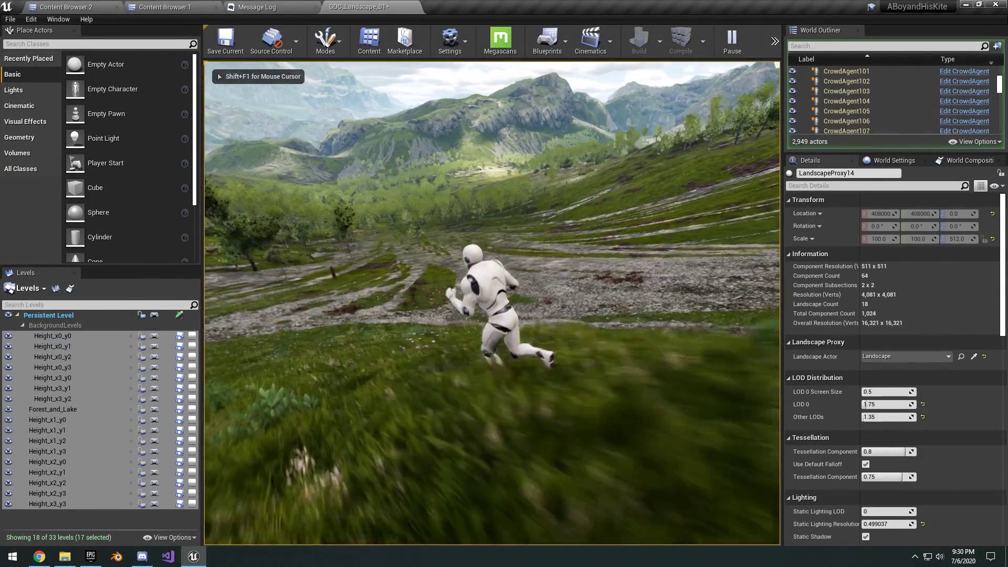
key(w)
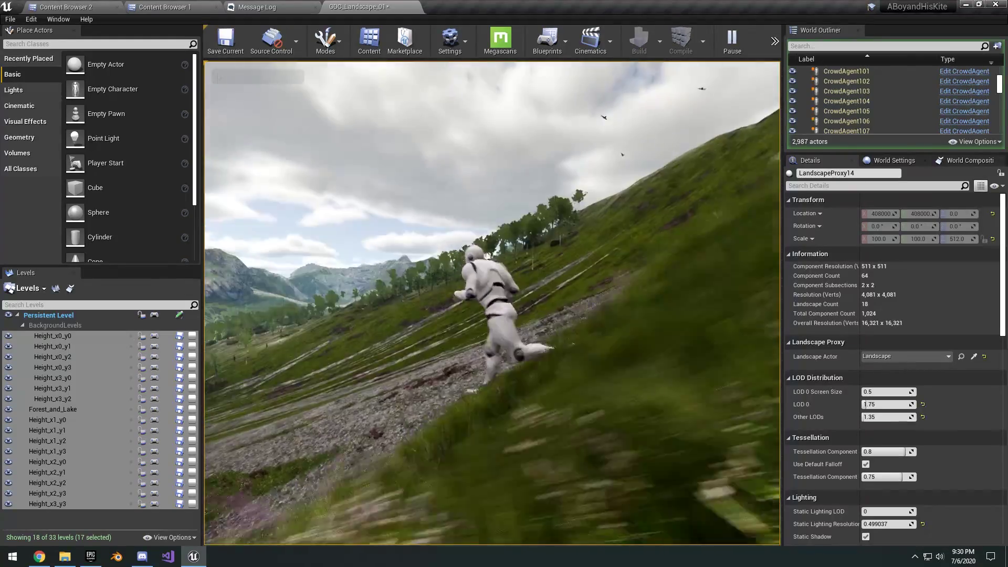
key(w)
key(space)
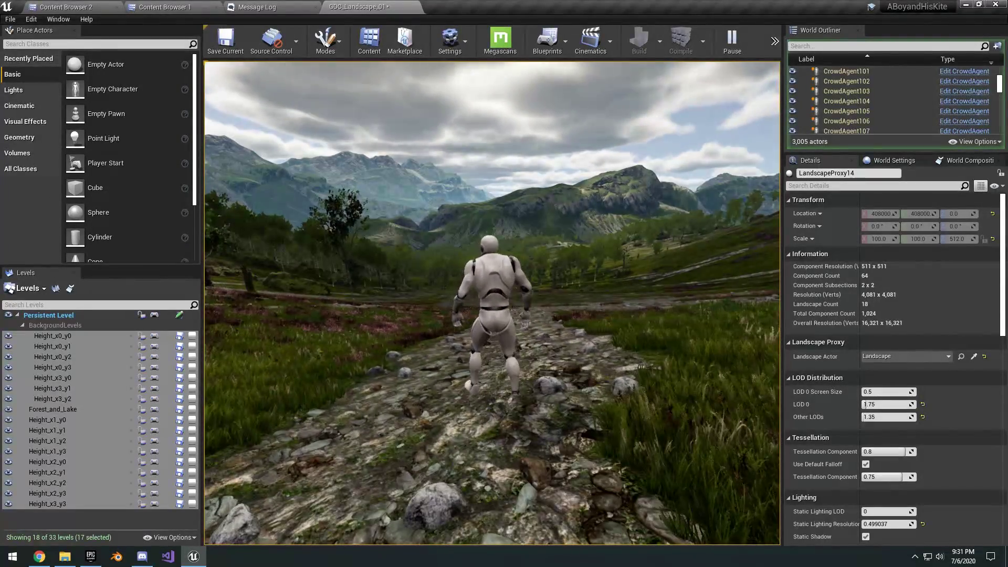
- Show the play session full screen and run the character across the meadow, checking the scene in the unlit view mode
key(F11)
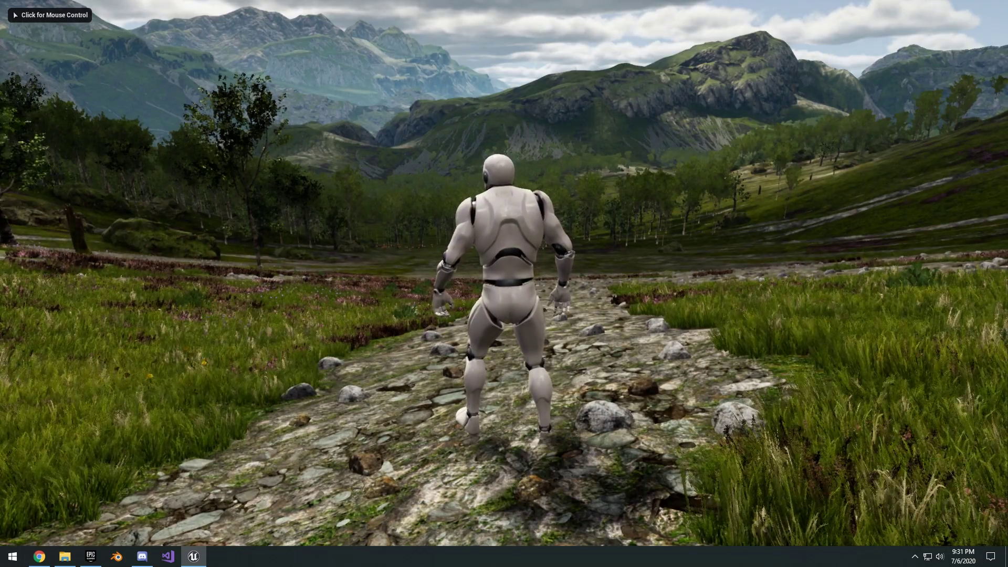
click(231, 107)
key(w)
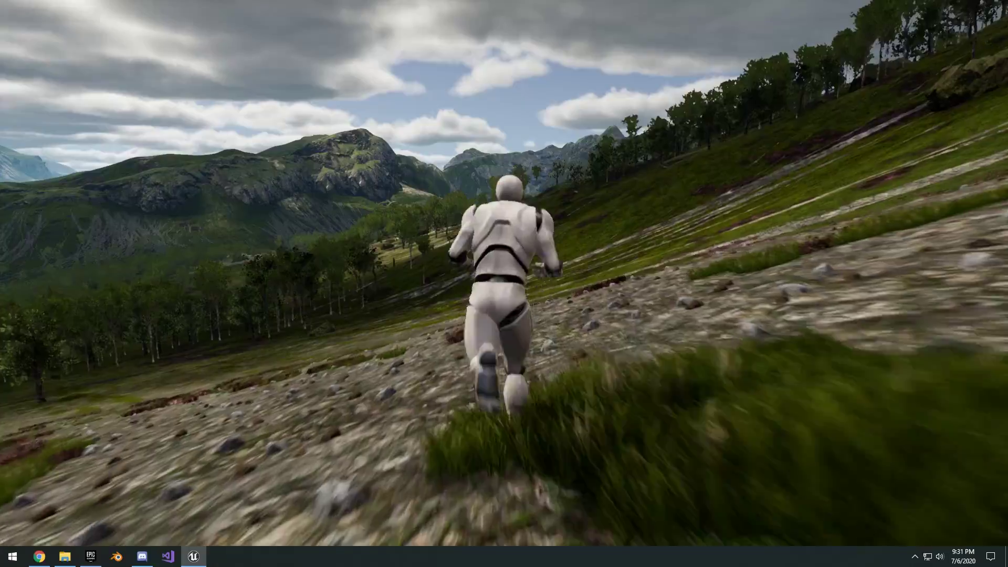
key(F2)
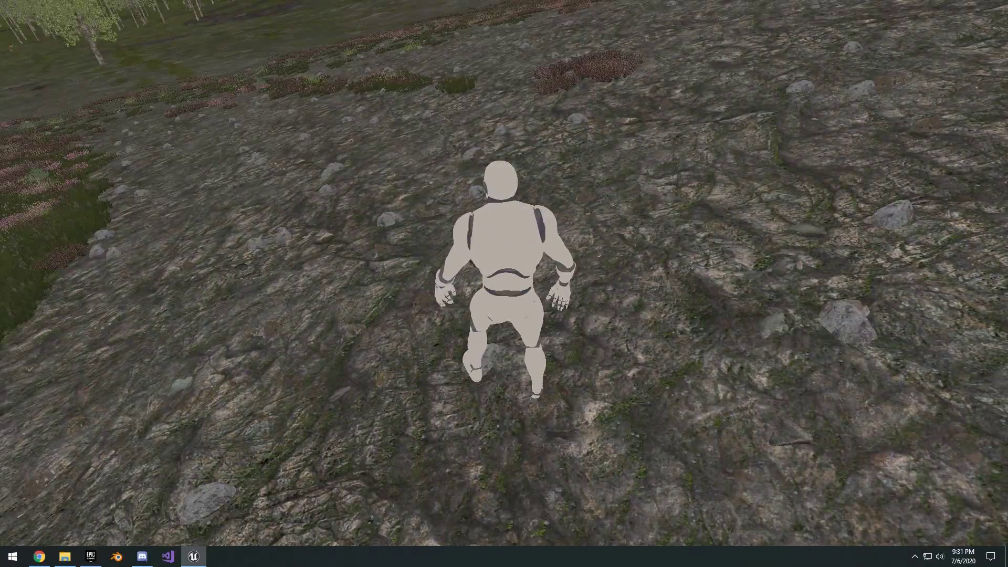
key(F1)
key(a)
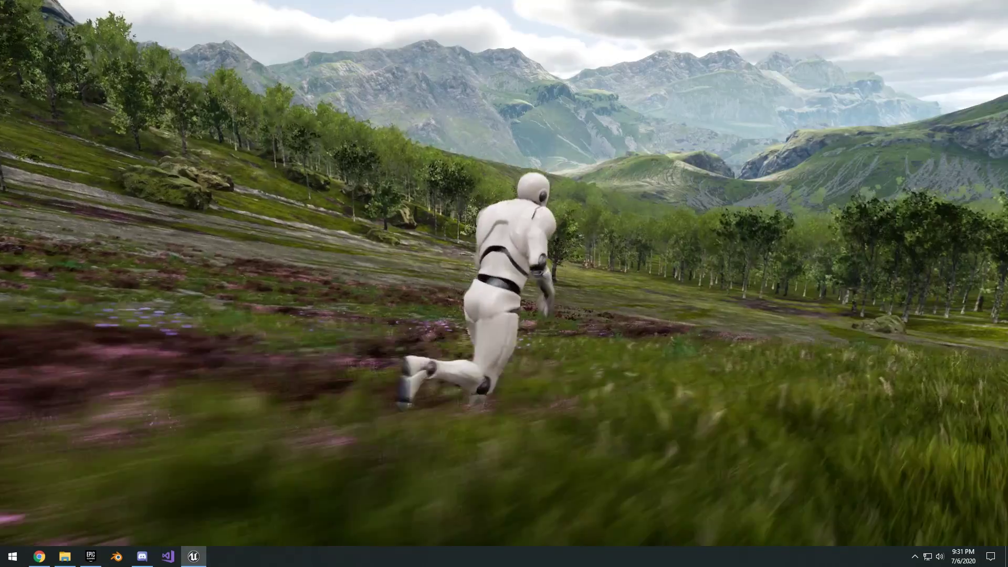
- Stop the play session, leave full screen, and check the selected landscape proxy's component and resolution information
key(Escape)
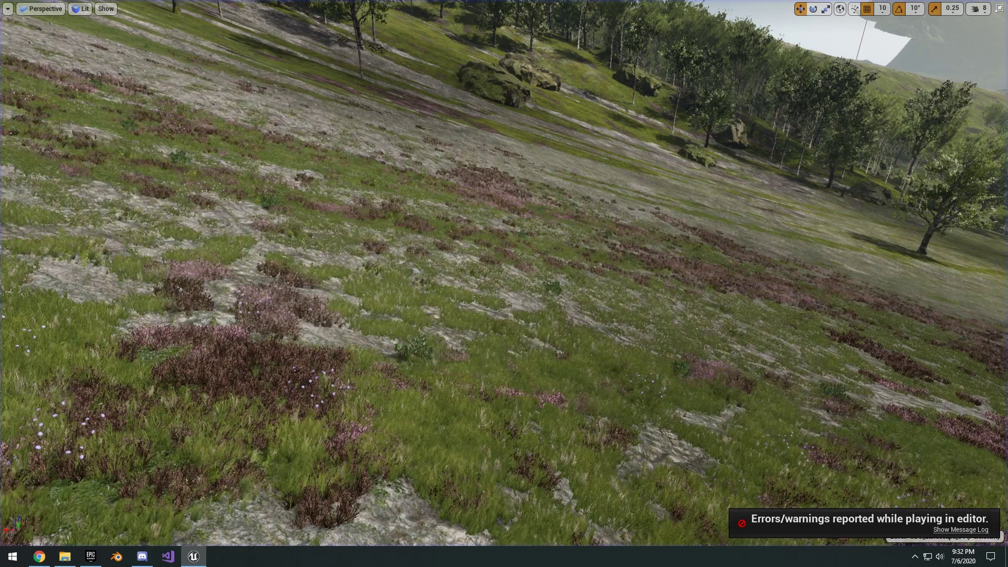
key(F11)
click(350, 6)
click(330, 84)
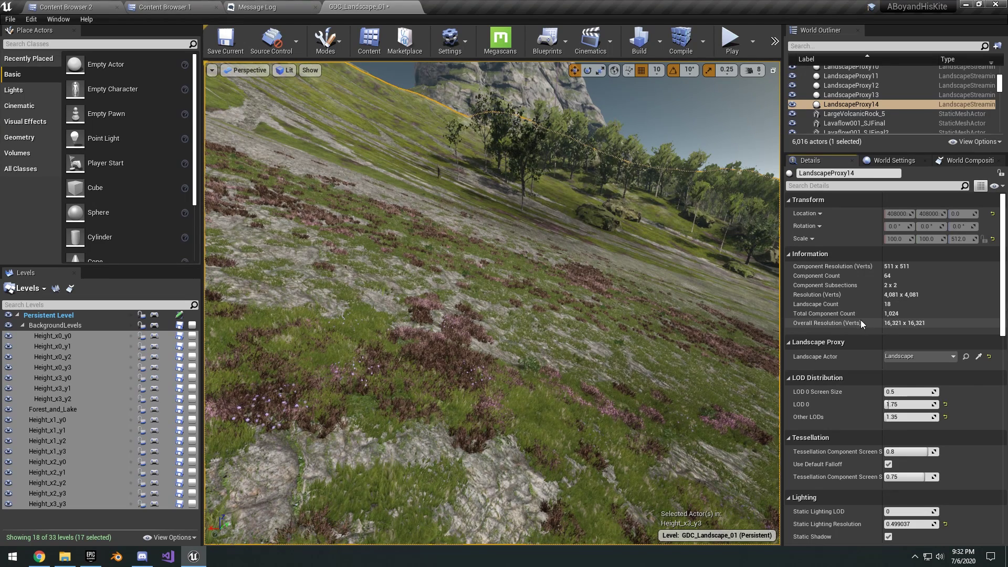
key(1)
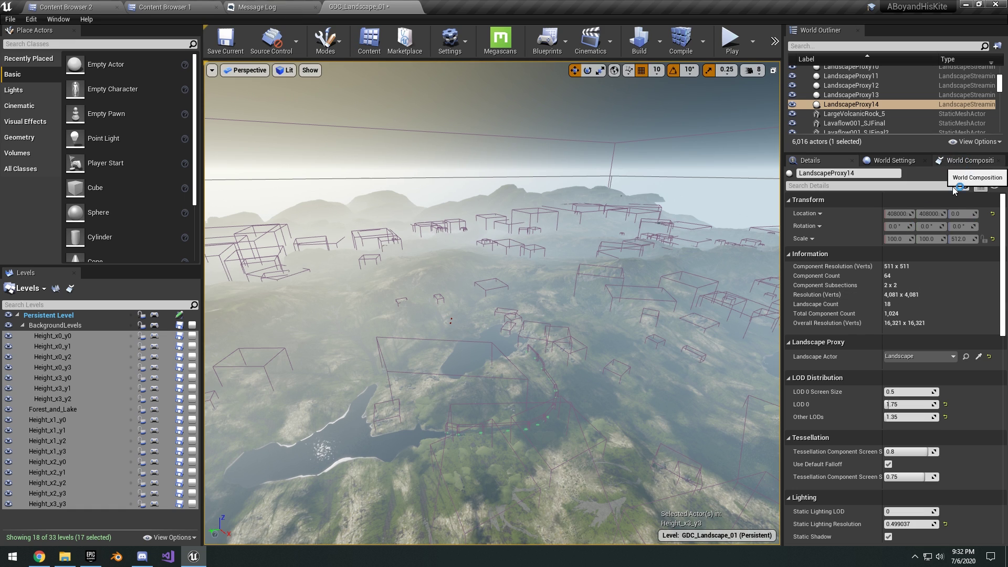
click(961, 161)
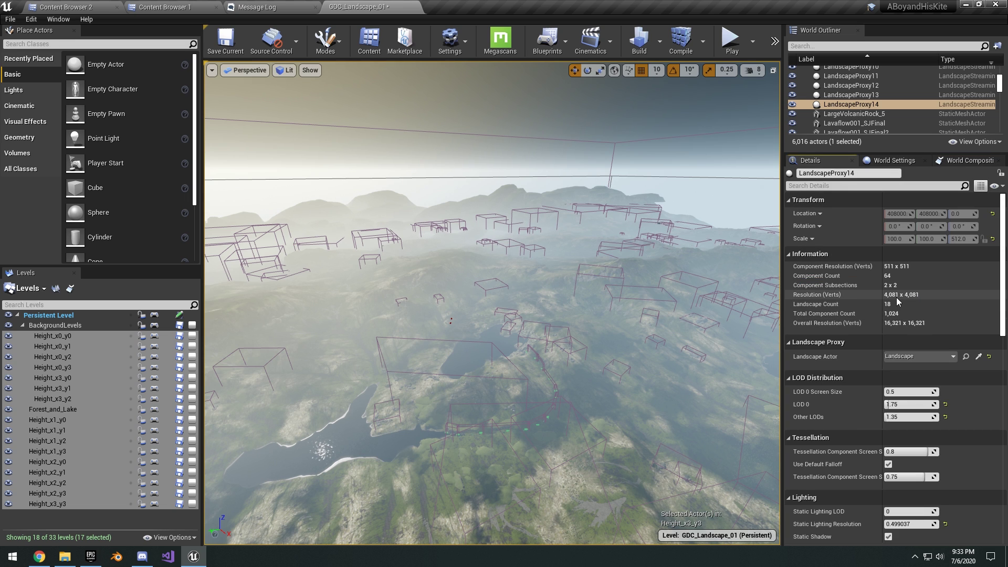
- Launch World Machine and examine the starter project's terrain preview and device network
key(super)
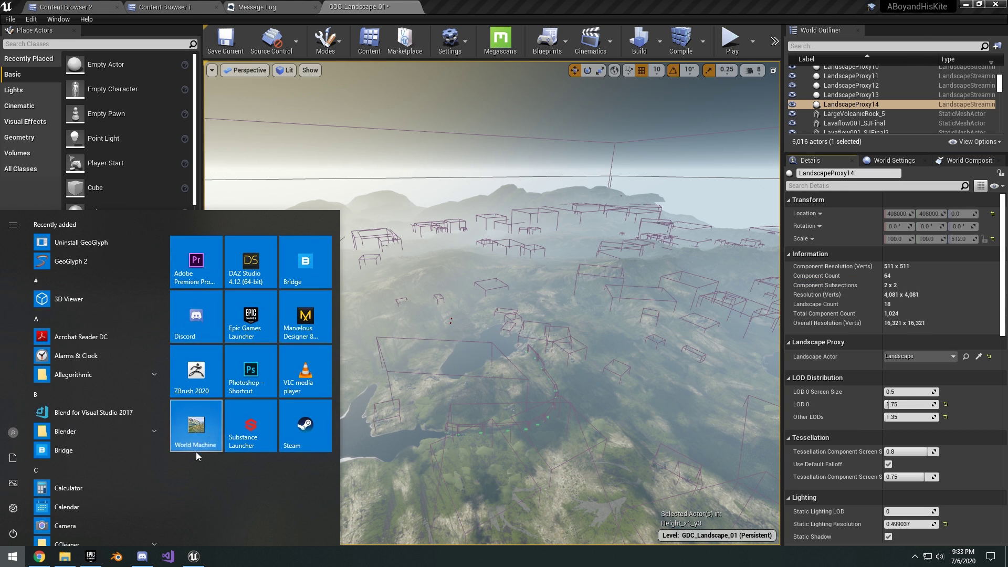
click(196, 450)
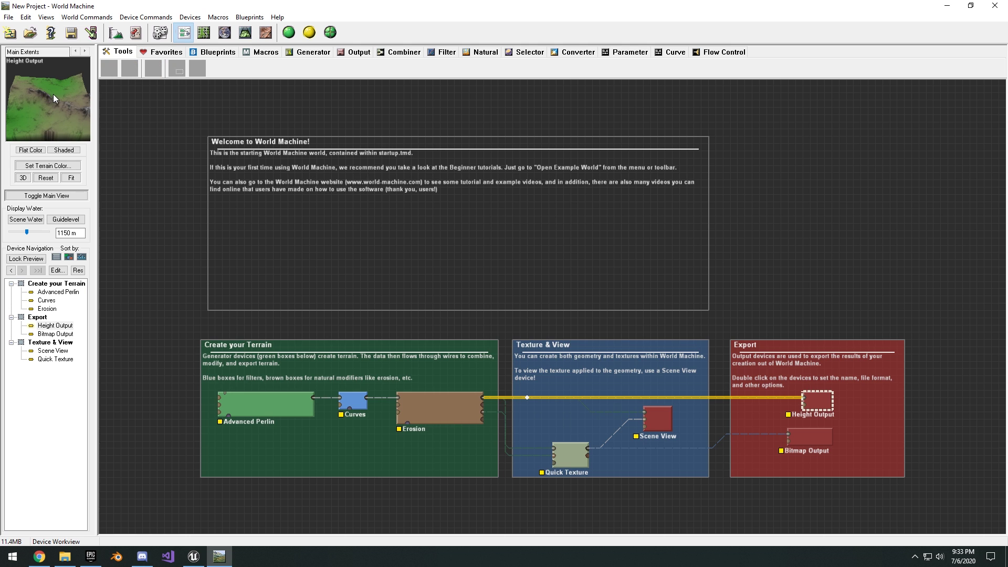
drag(55, 93, 29, 86)
drag(354, 191, 356, 112)
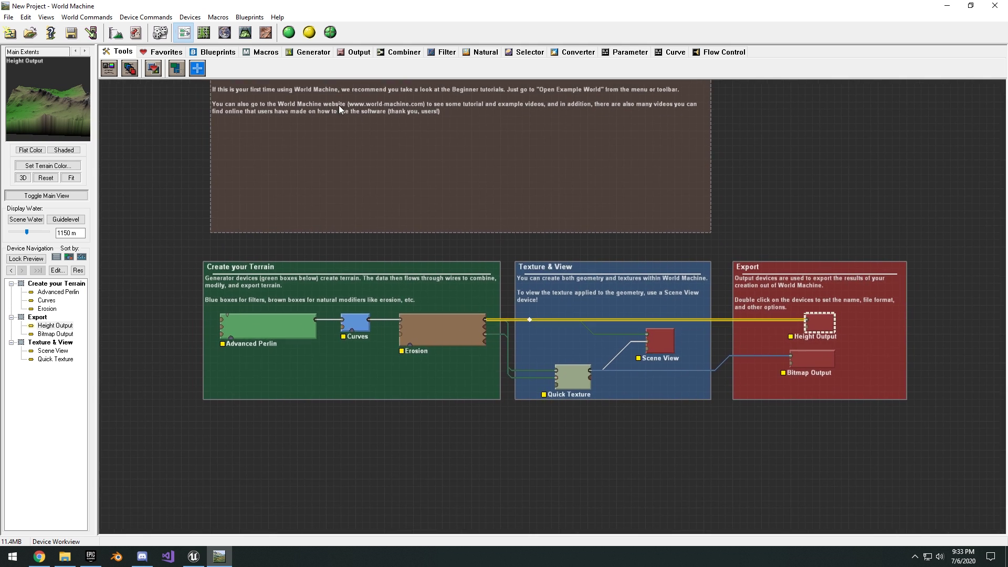
- Set a custom tile resolution of 4081 in the project's tiled build options
click(116, 34)
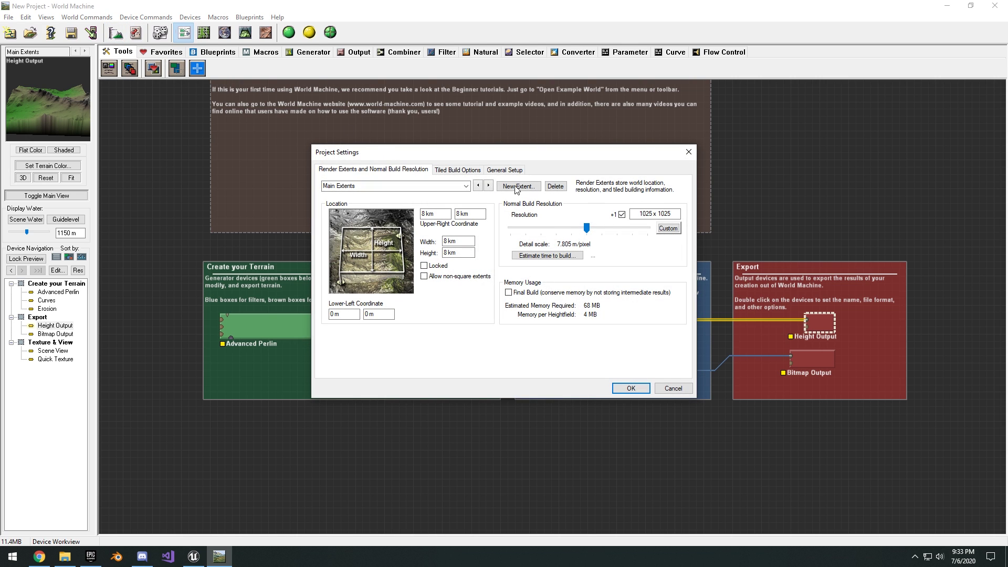
click(455, 171)
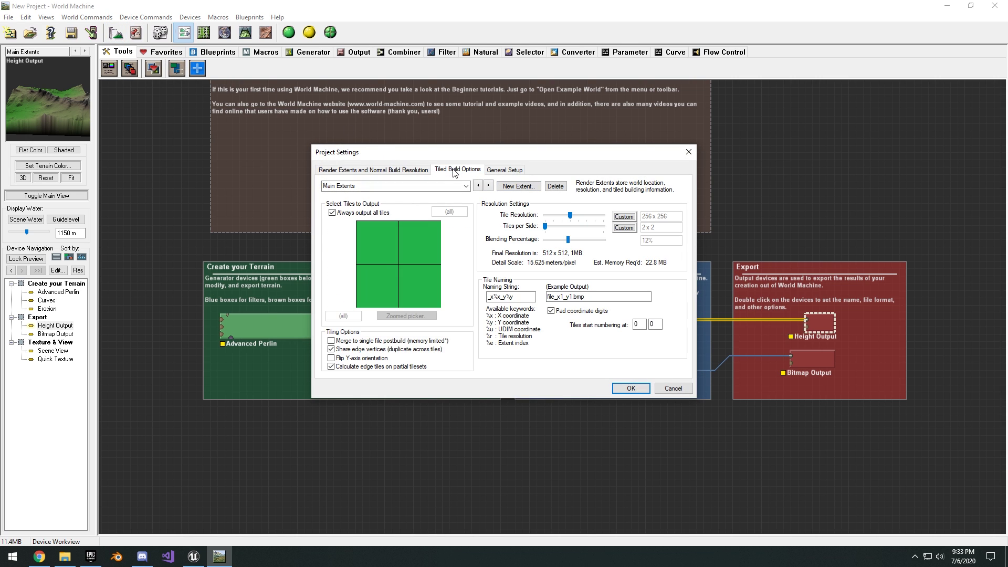
click(632, 218)
click(596, 299)
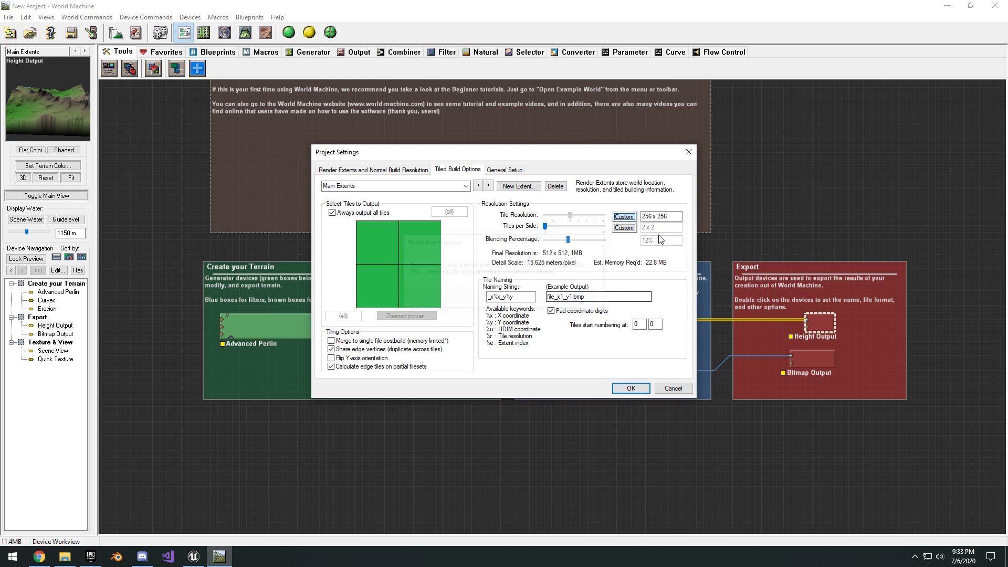
click(670, 216)
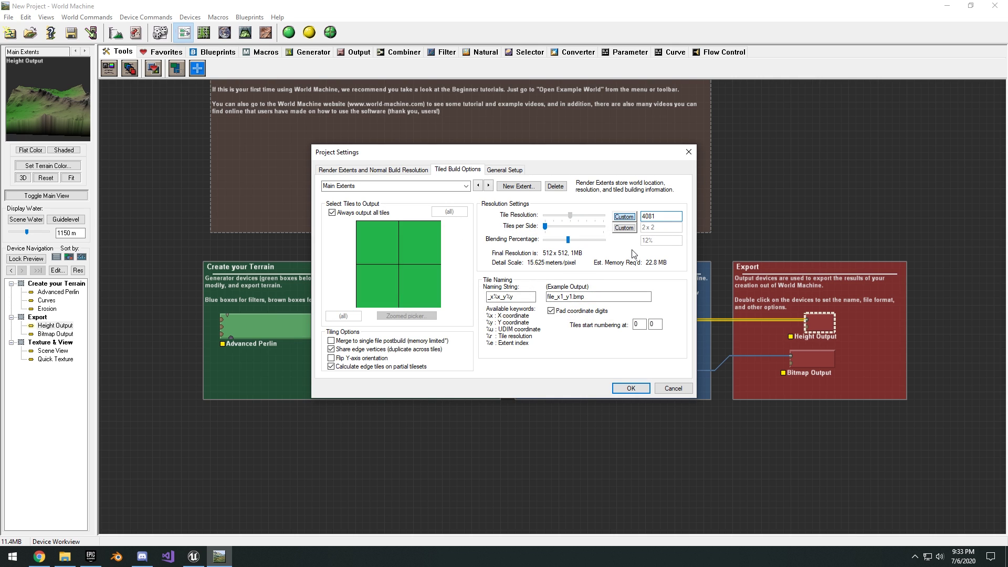
- Compare World Machine's render extent width and height with the Height_x3_y0 tile's extent in Unreal's World Composition map
click(415, 170)
click(457, 170)
click(400, 170)
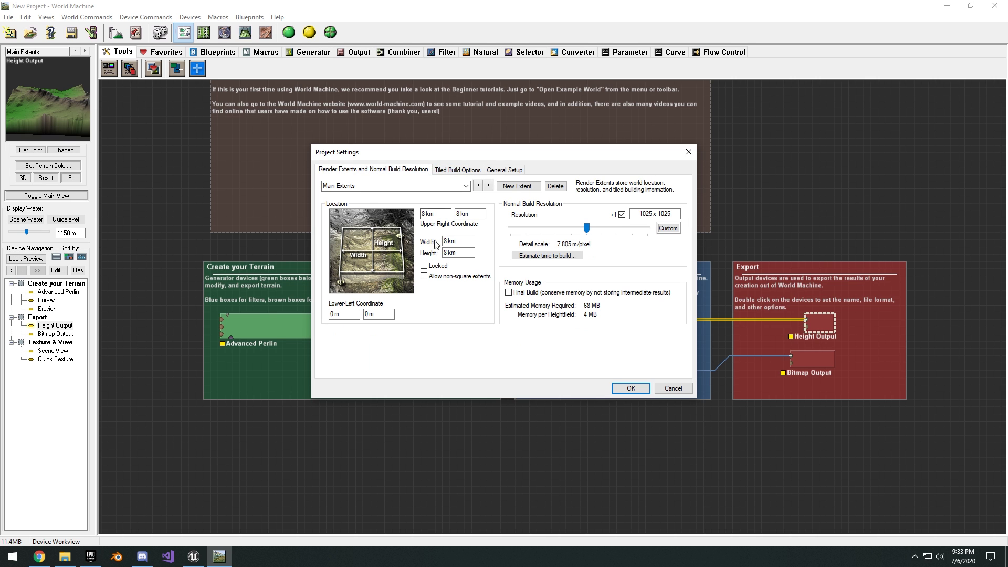
click(199, 564)
click(962, 162)
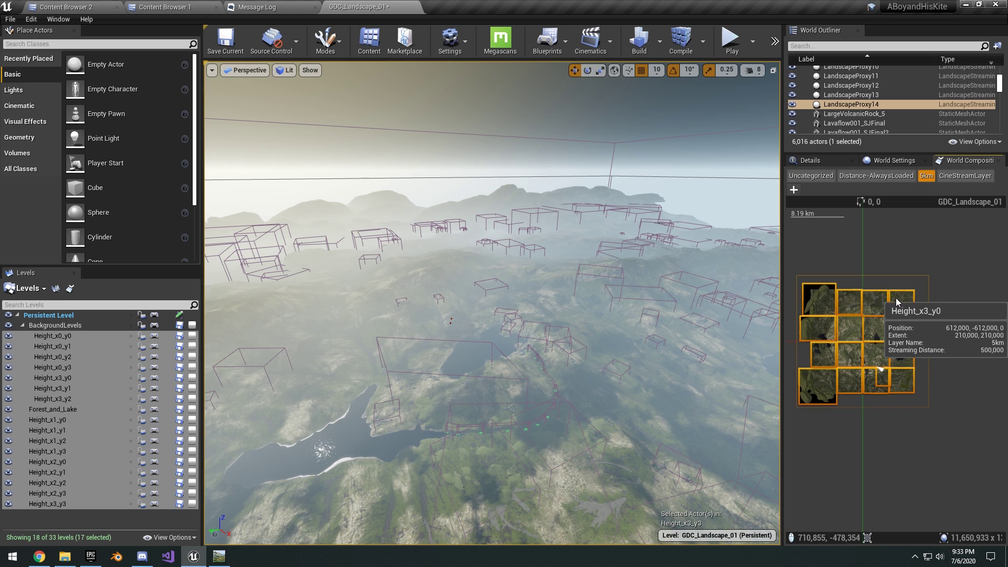
click(219, 556)
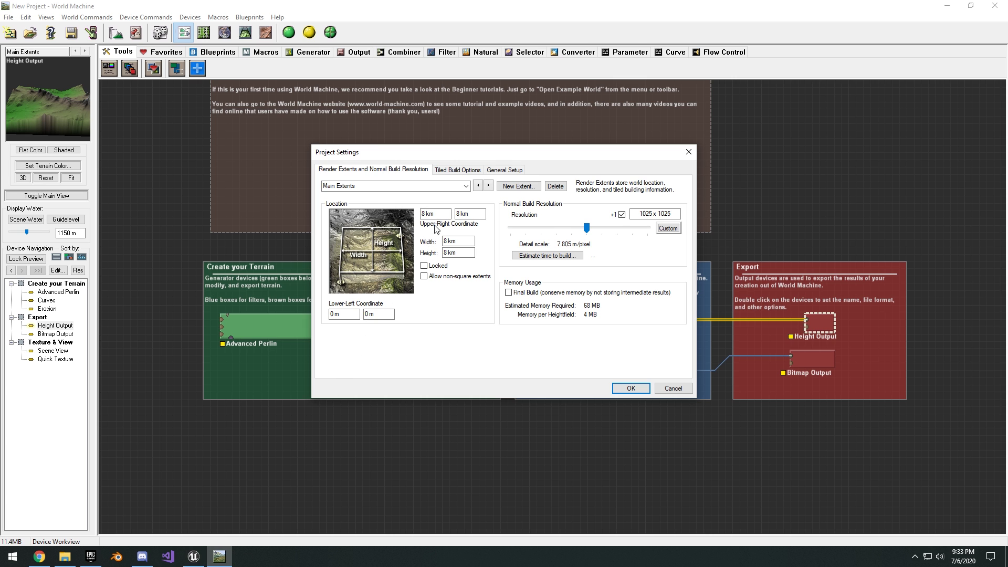
- Review the project's tiled build options against its render extents and accept the project settings
click(456, 170)
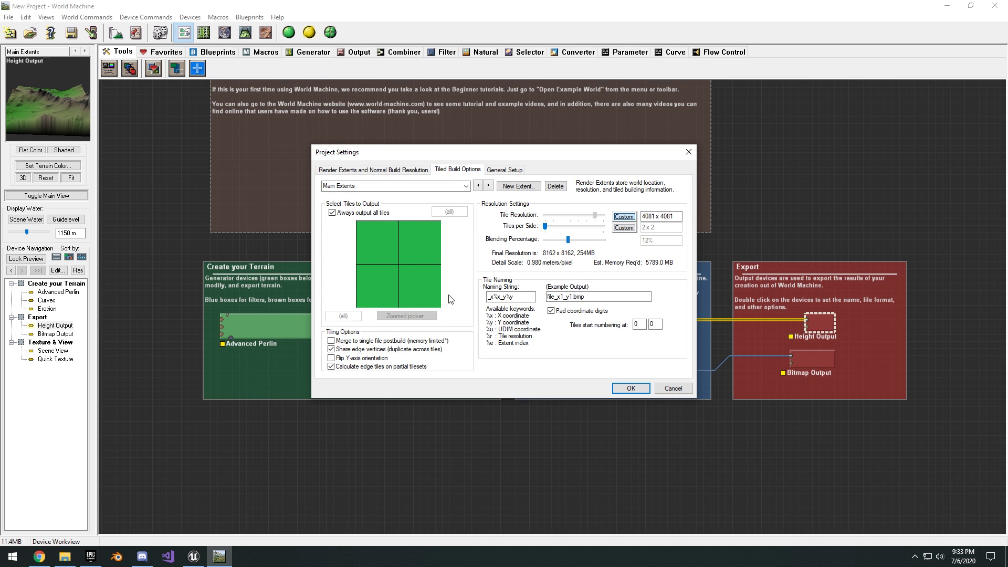
click(403, 171)
click(452, 171)
click(631, 388)
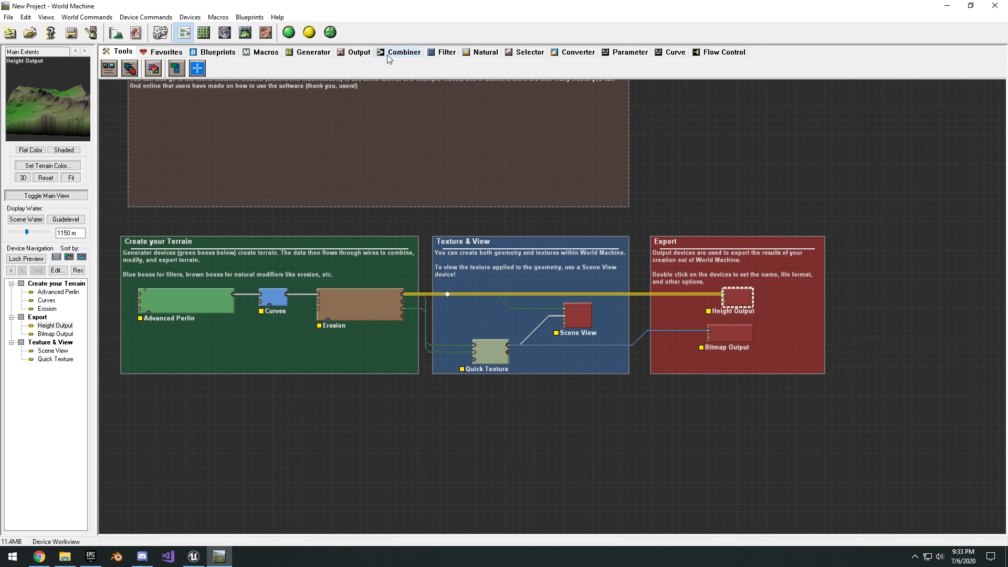
- Check the outputs listed for the 2 x 2 tiled build, decline the build, and examine the export devices and terrain preview
click(329, 32)
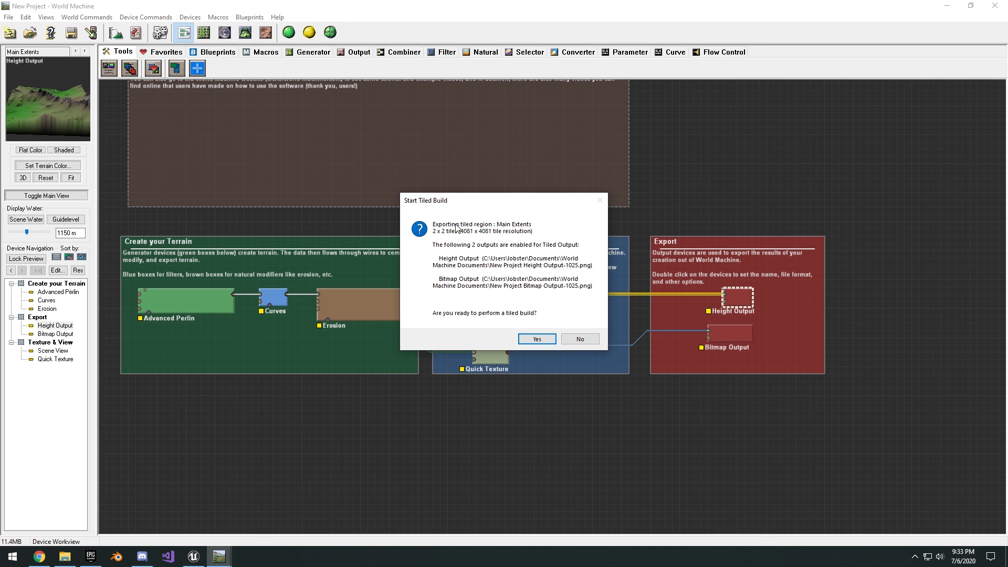
click(579, 338)
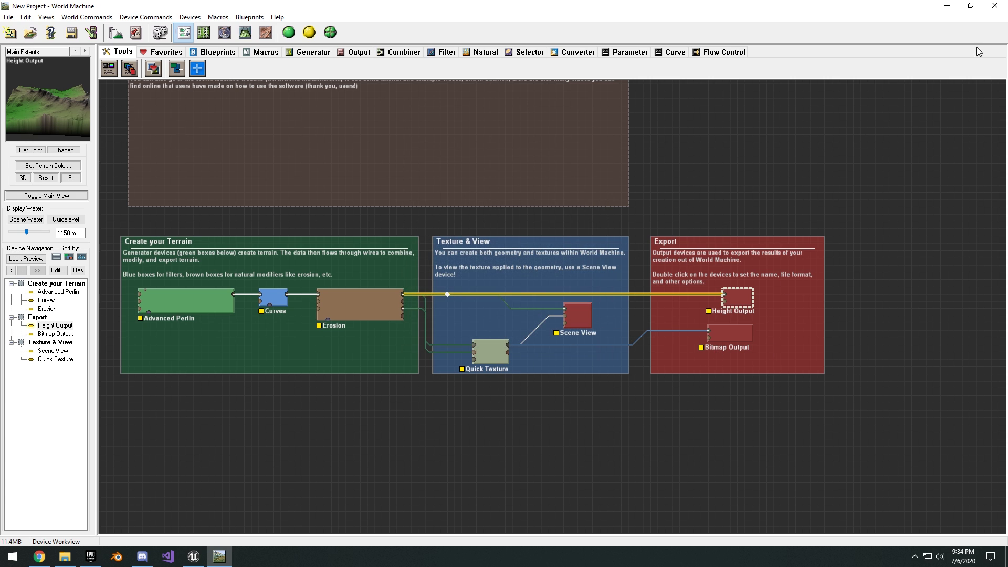
middle_drag(685, 273, 603, 234)
scroll(601, 197, up, 2)
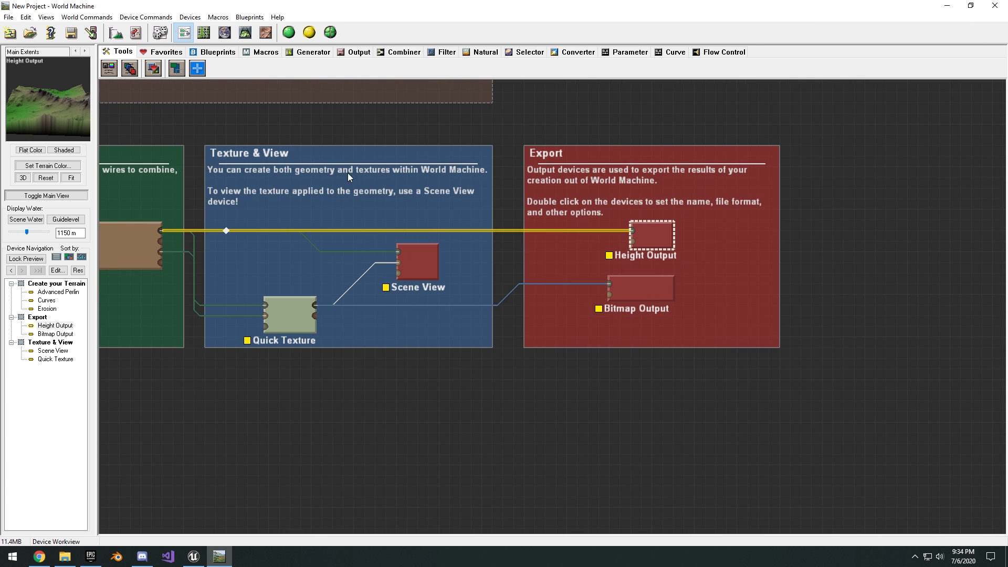
drag(14, 133, 58, 115)
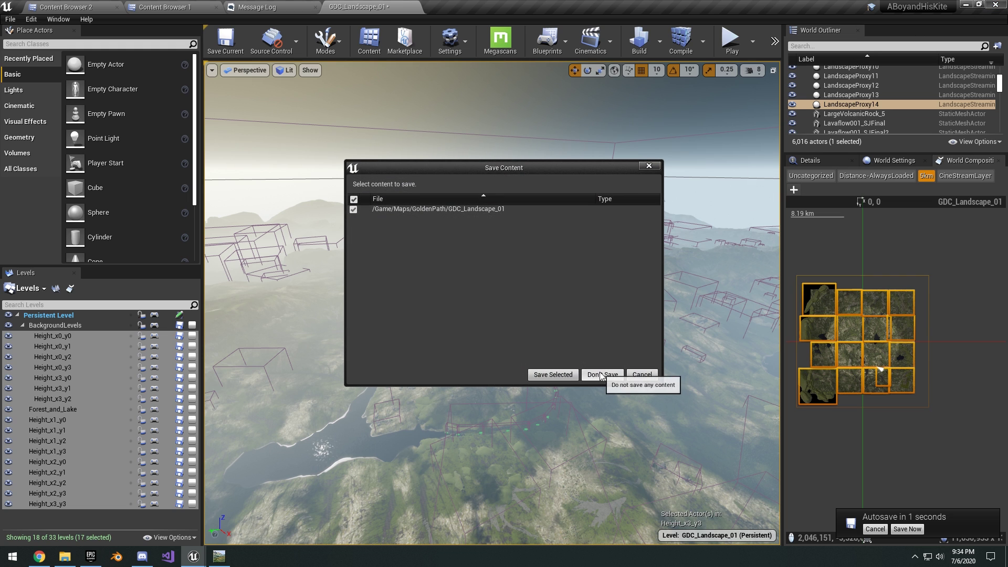
- Close the A Boy and His Kite project in Unreal without saving GDC_Landscape_01
click(603, 374)
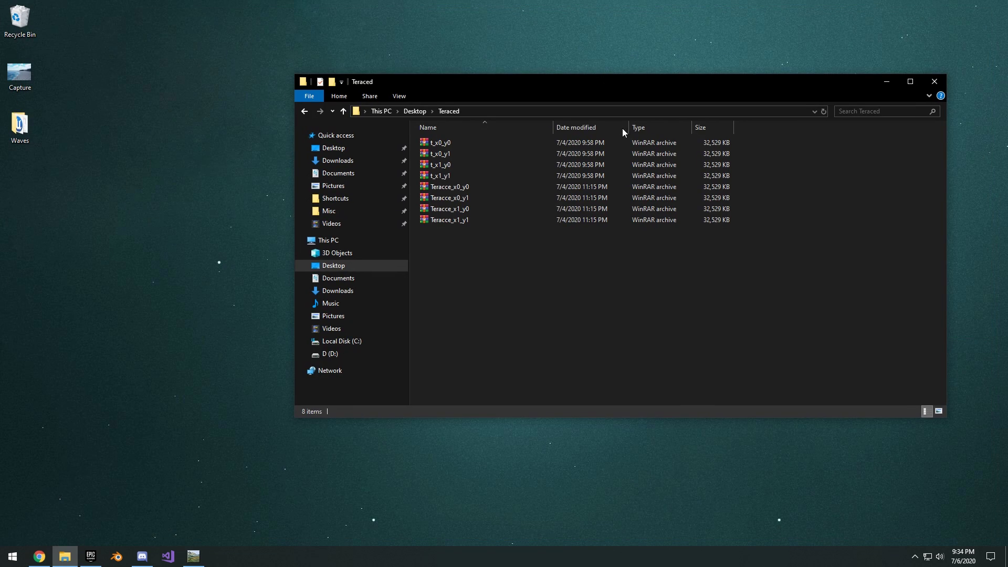
- Examine the heightmap tiles and their x/y naming in the Teraced folder on the desktop
key(ctrl+a)
click(532, 157)
drag(738, 183, 511, 143)
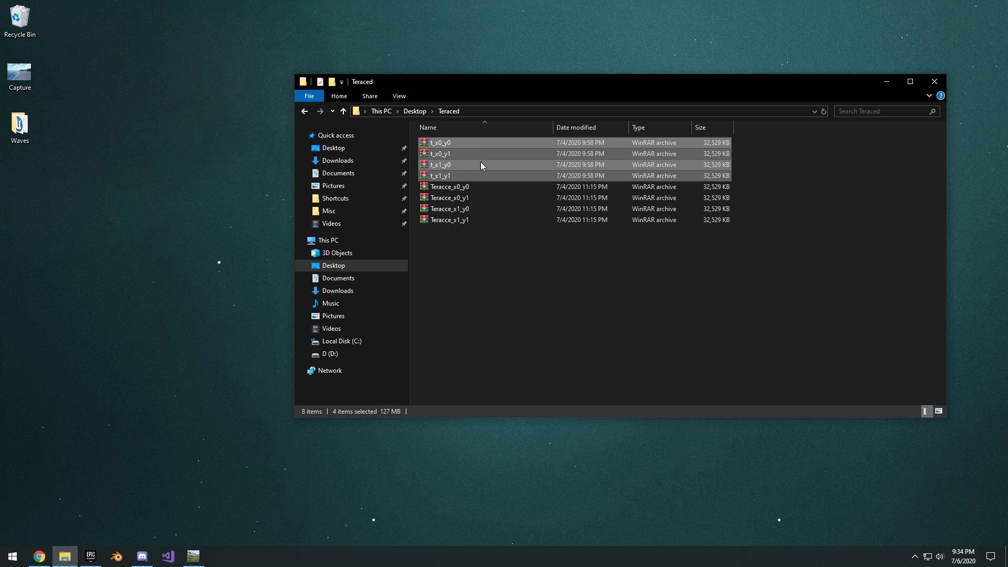
drag(497, 273, 452, 188)
click(711, 245)
drag(767, 192, 642, 134)
drag(771, 89, 704, 81)
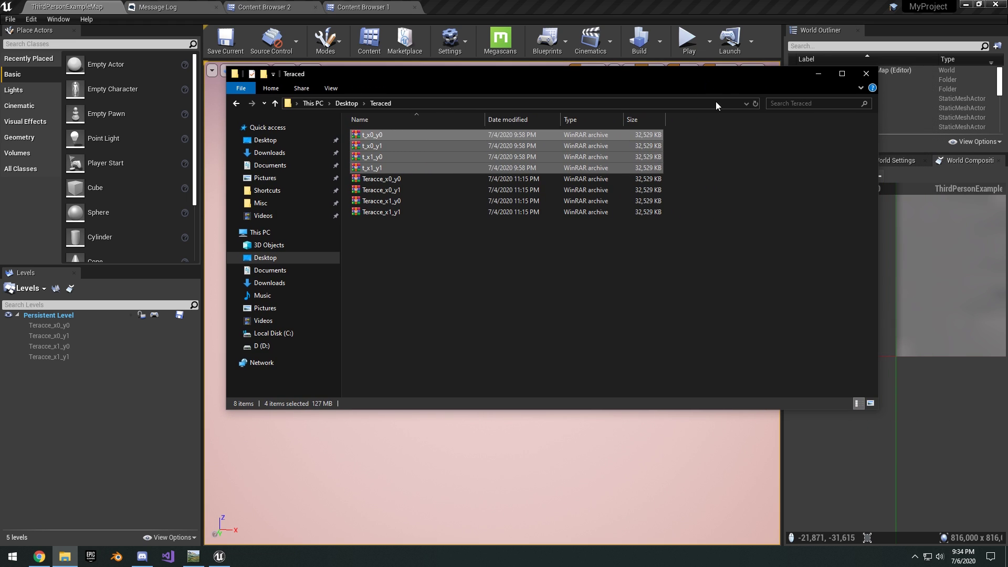
- Start a tiled landscape import in MyProject using t_x0_y0, t_x0_y1, t_x1_y0 and t_x1_y1 from the desktop's Teraced folder
click(661, 3)
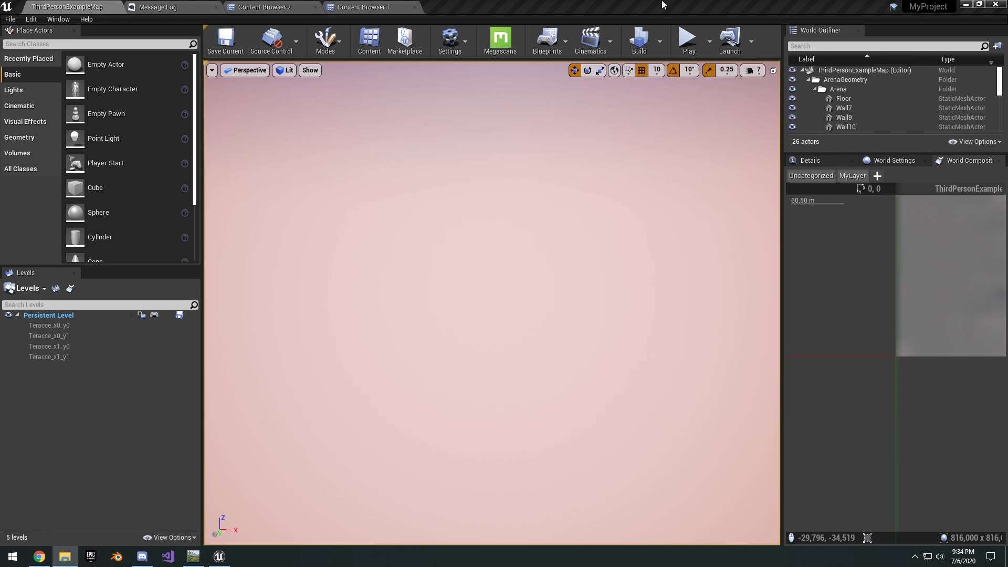
click(39, 291)
click(46, 328)
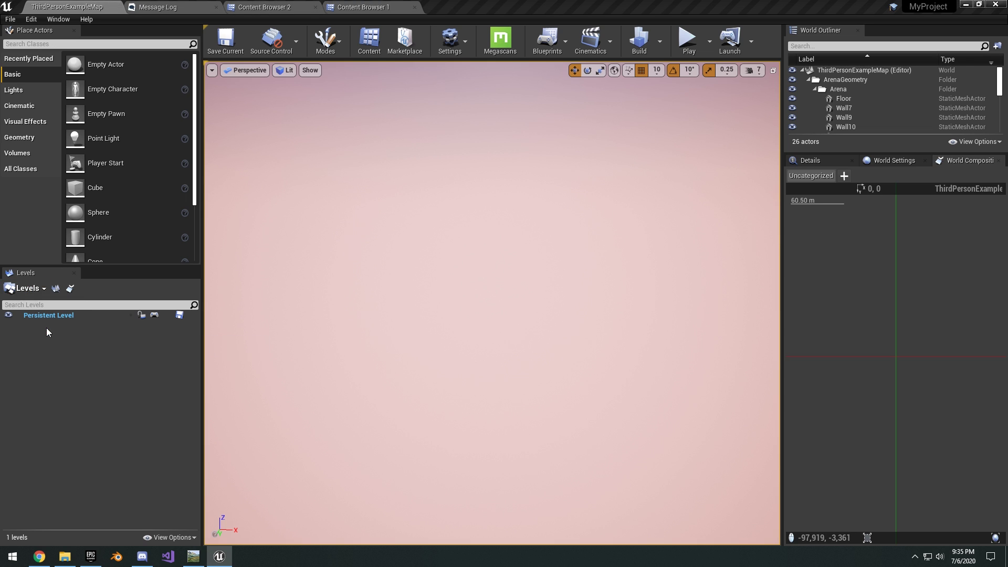
click(531, 219)
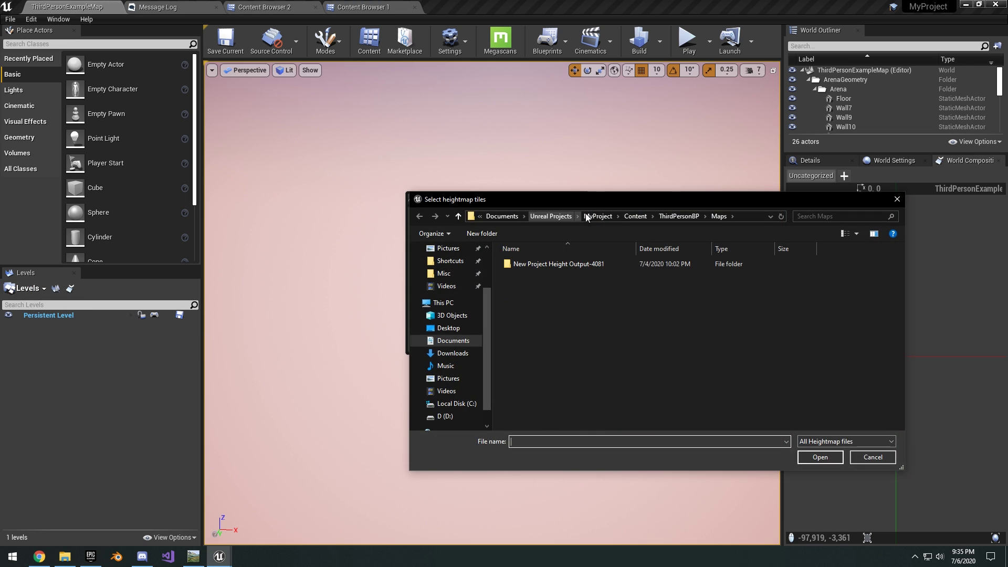
drag(584, 251, 472, 157)
click(333, 227)
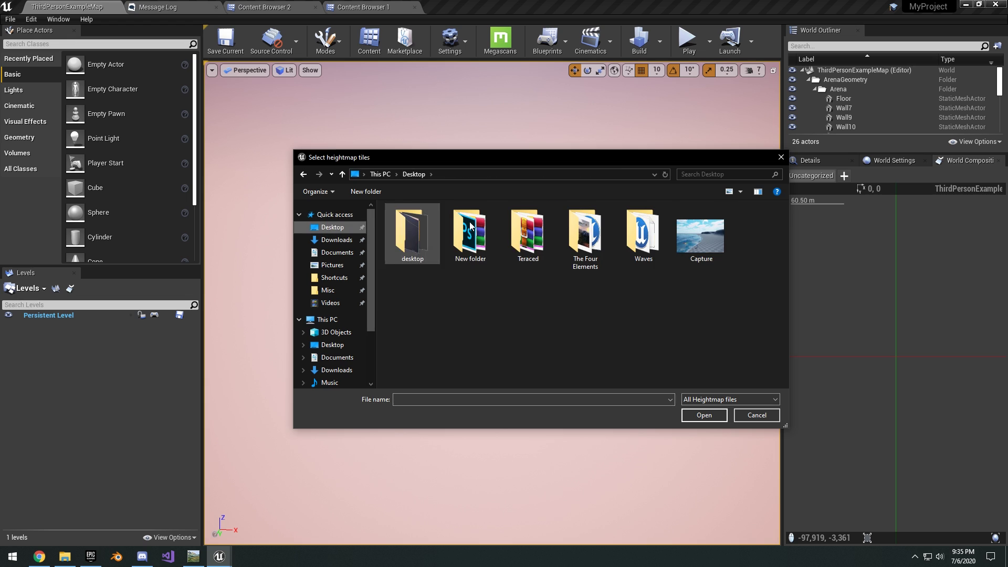
double_click(541, 236)
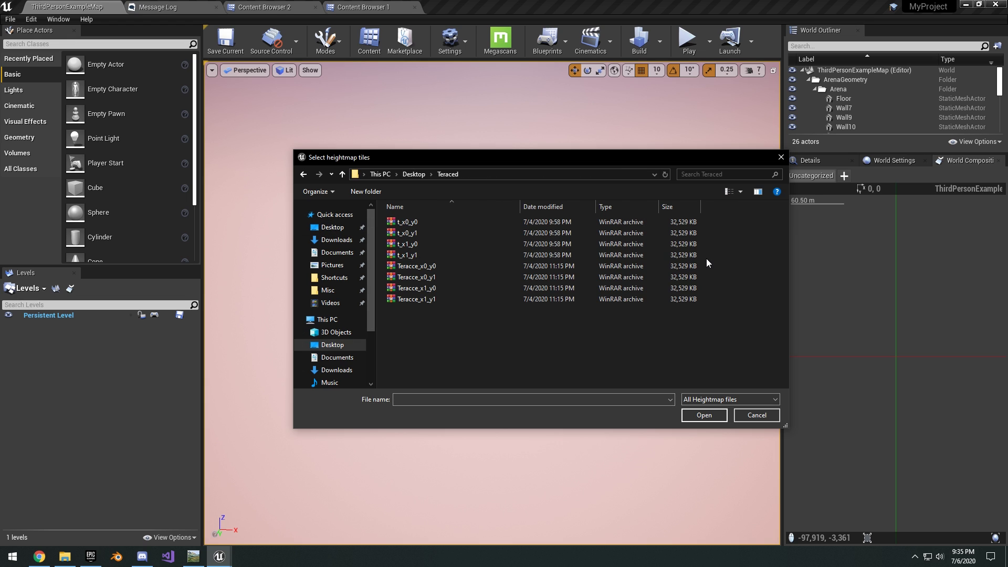
drag(707, 259, 448, 223)
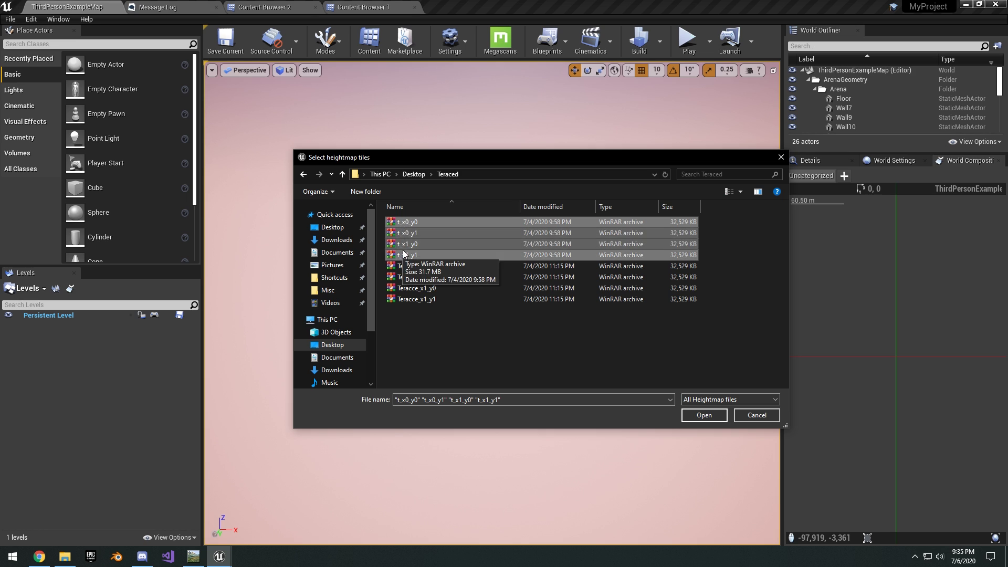
click(702, 415)
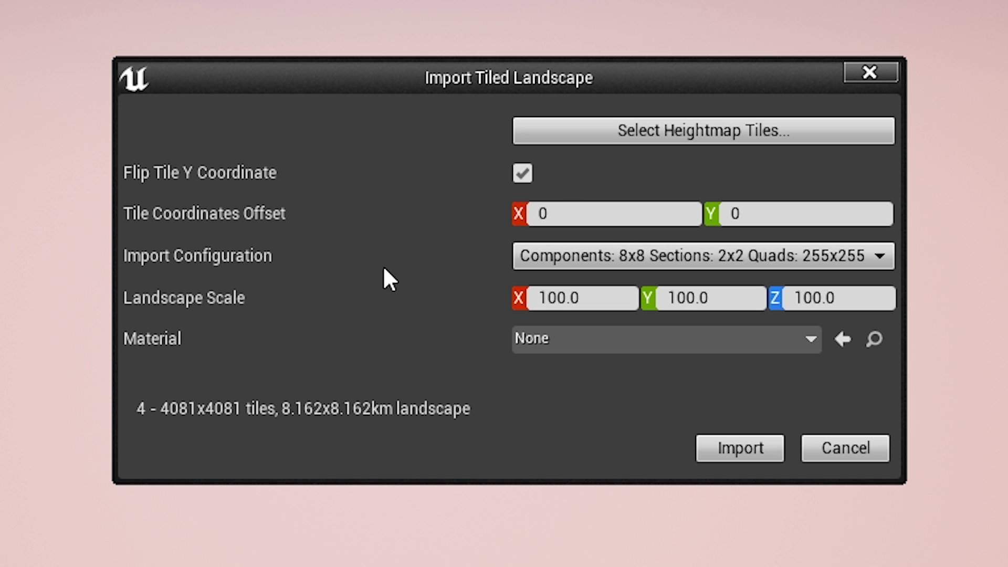
- Review the import configurations, keep 8x8 components with 2x2 sections, and set the landscape's Z scale to 400
click(594, 254)
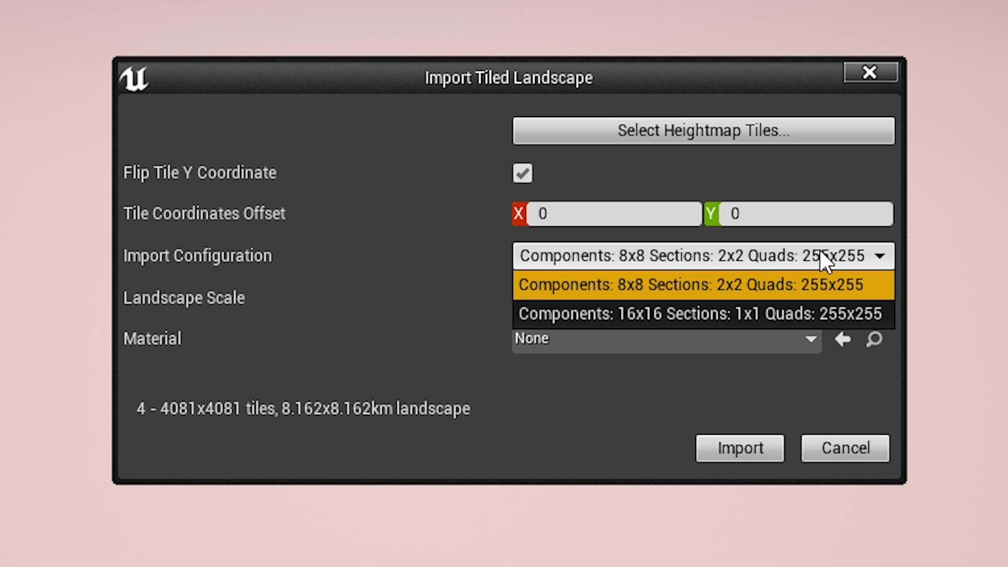
click(429, 248)
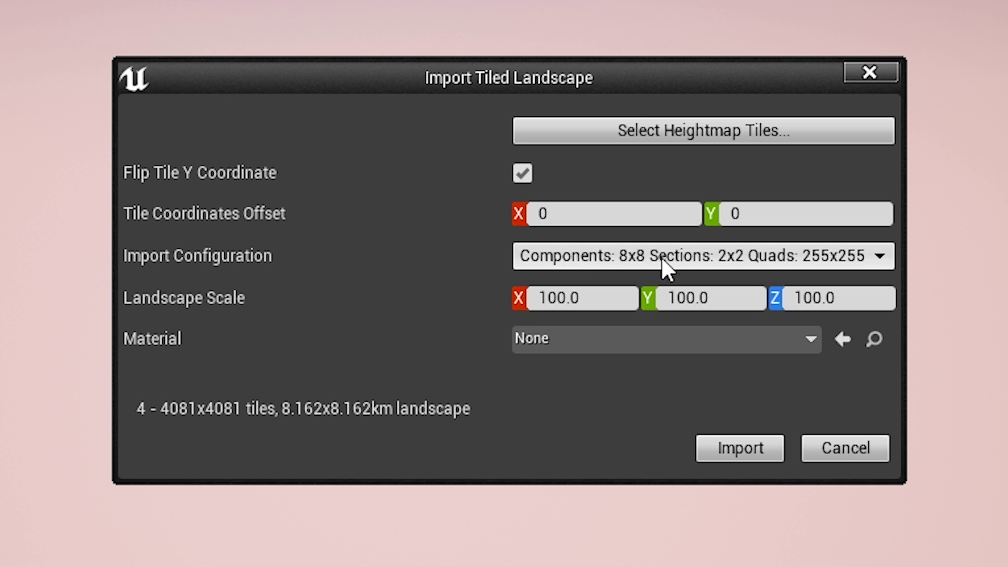
click(731, 258)
click(447, 267)
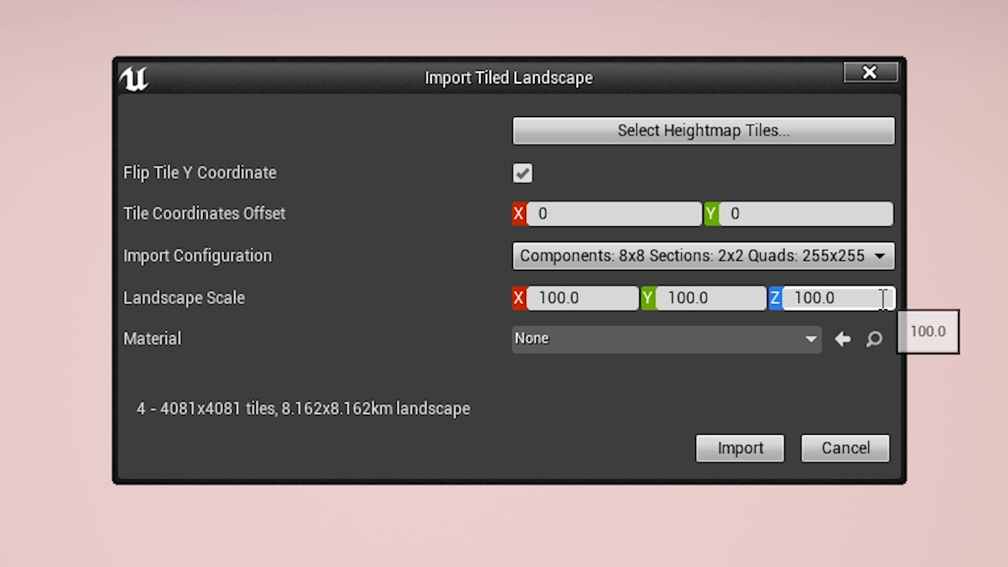
drag(882, 299, 795, 296)
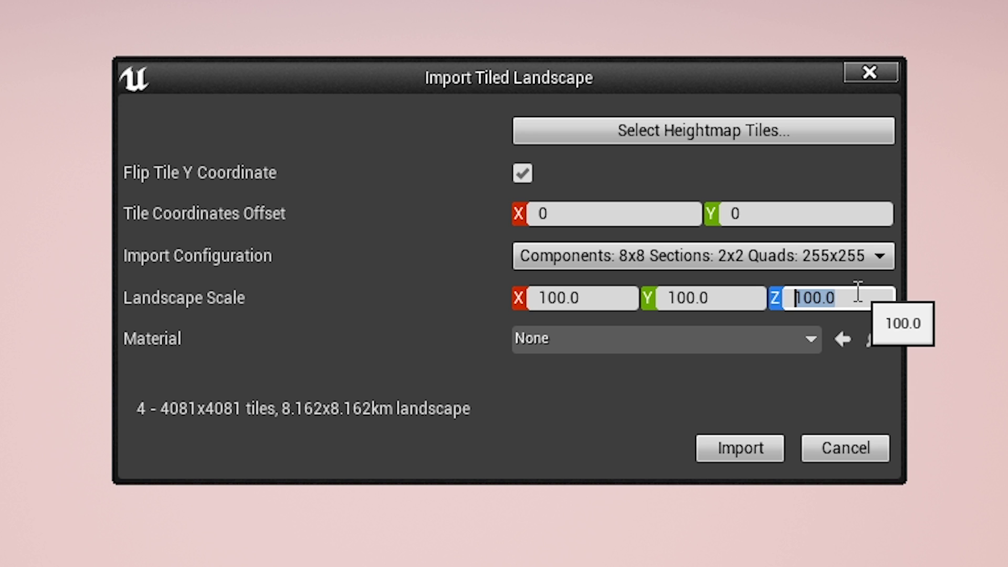
text(400)
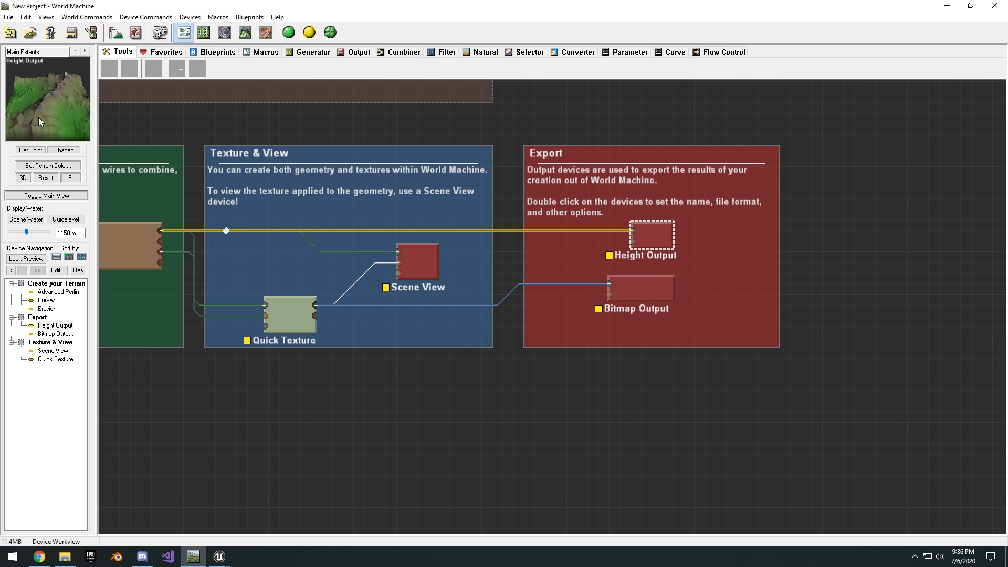
- Switch to World Machine and check the terrain's relief and the project's maximum elevation setting
drag(39, 118, 31, 96)
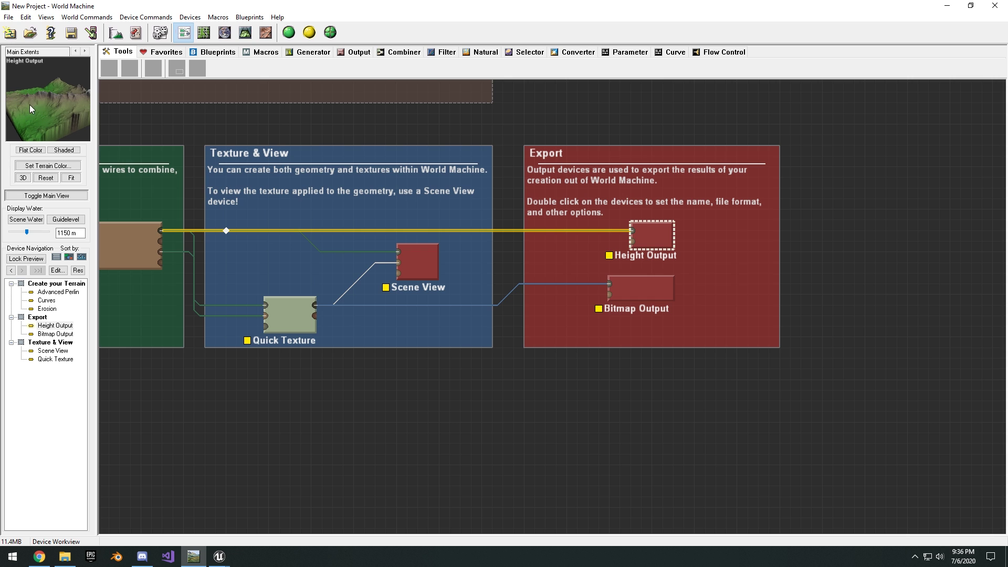
click(116, 34)
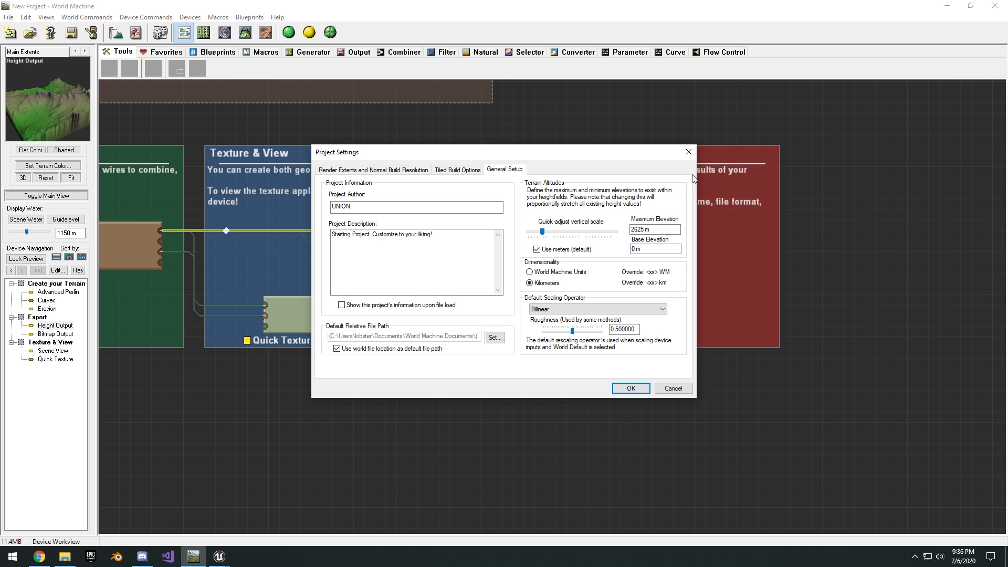
click(689, 152)
- Try a feature scale of about 1.83 km on the Advanced Perlin generator and raise it back toward mountain size
middle_drag(389, 236, 648, 244)
middle_drag(292, 247, 657, 258)
double_click(471, 265)
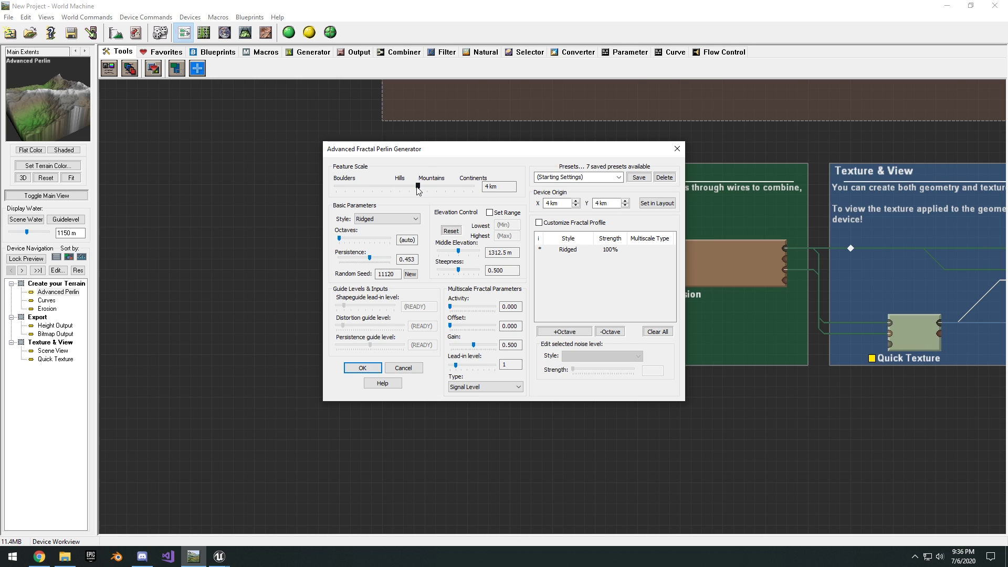
drag(419, 187, 408, 188)
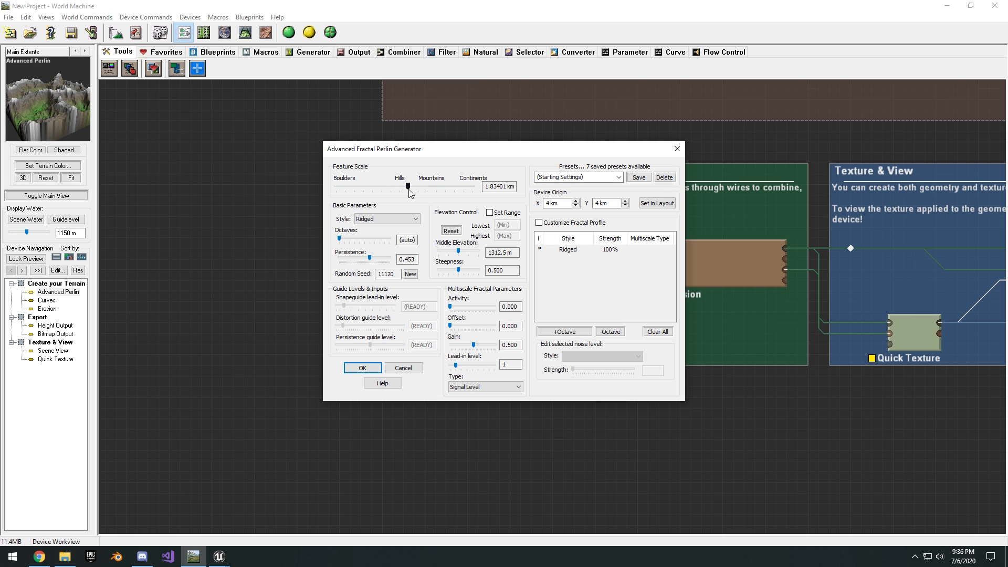
drag(408, 188, 415, 188)
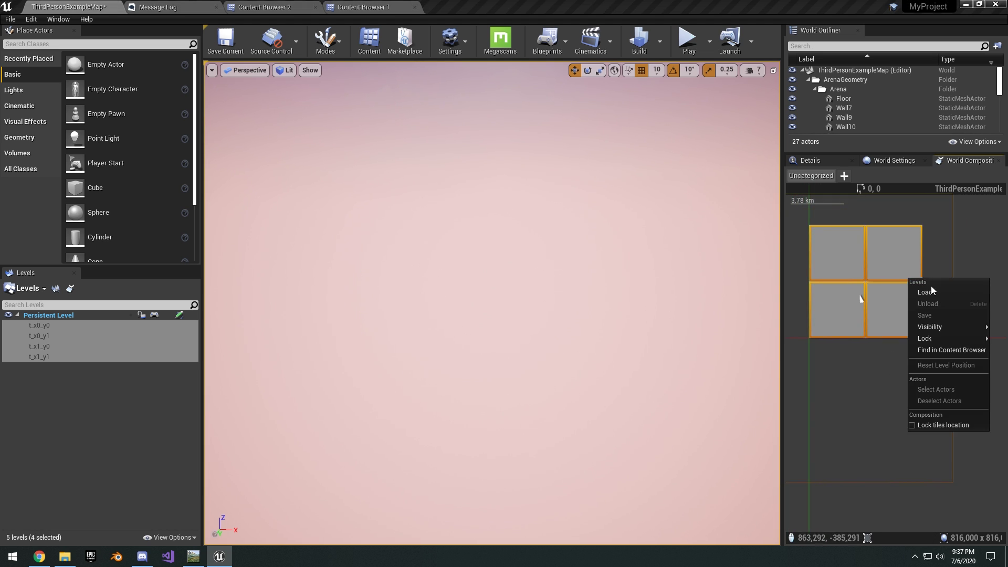
- Load the four imported tile levels in Unreal and compare their terrain from several viewpoints with World Machine's height preview
click(932, 292)
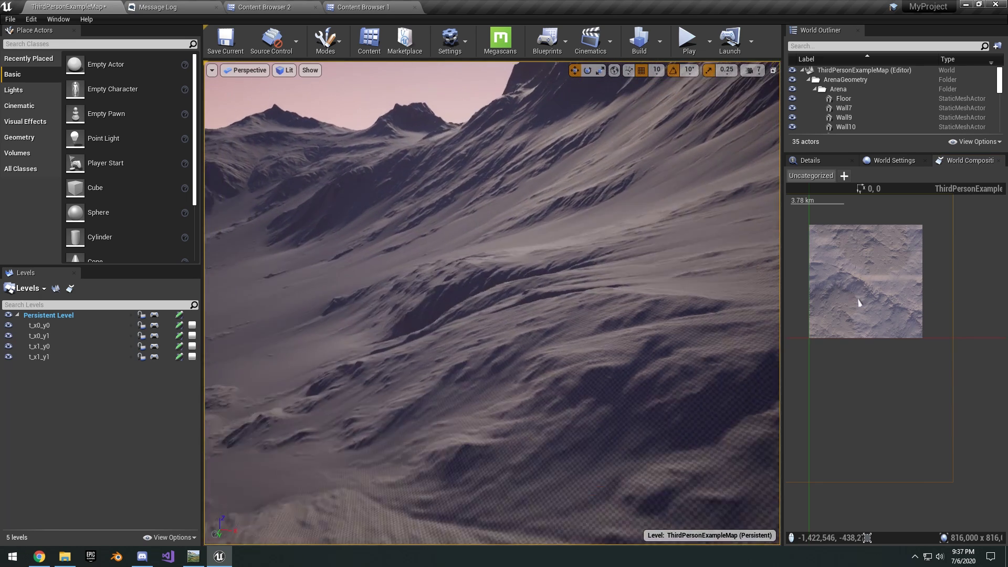
key(s)
right_drag(611, 277, 662, 297)
right_drag(842, 336, 849, 335)
right_drag(655, 227, 714, 184)
key(a)
right_drag(492, 303, 544, 346)
key(d)
right_drag(442, 434, 381, 427)
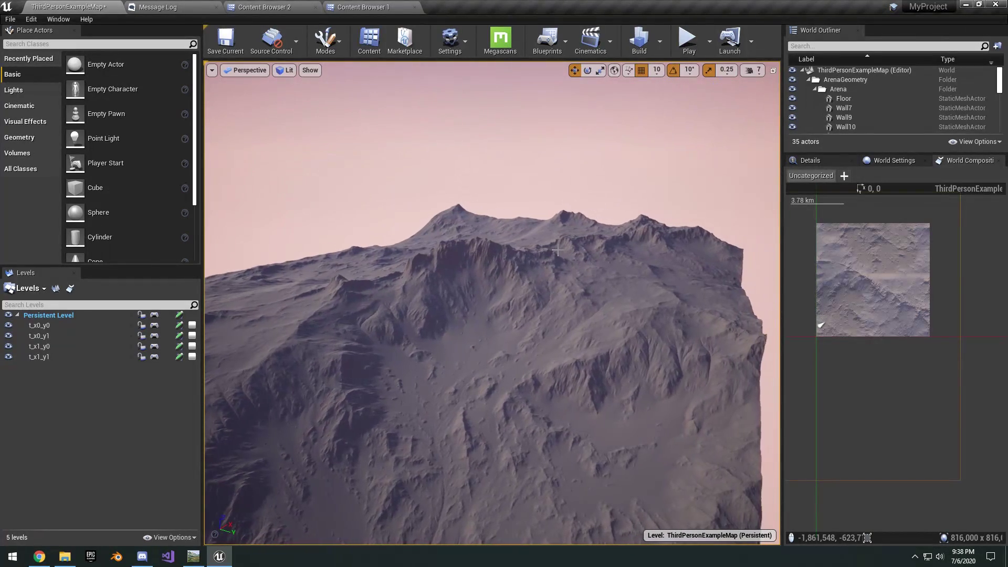
click(193, 556)
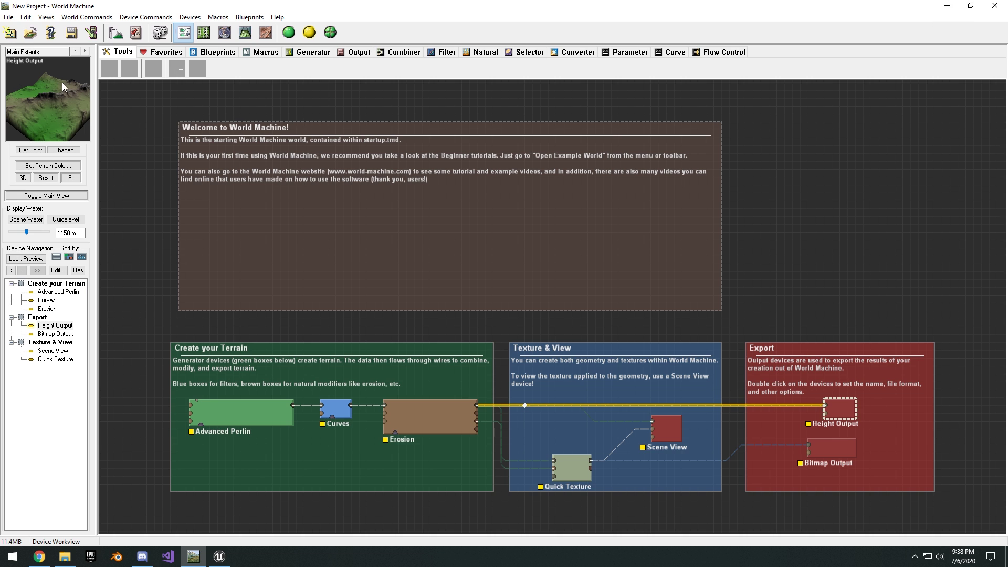
click(947, 6)
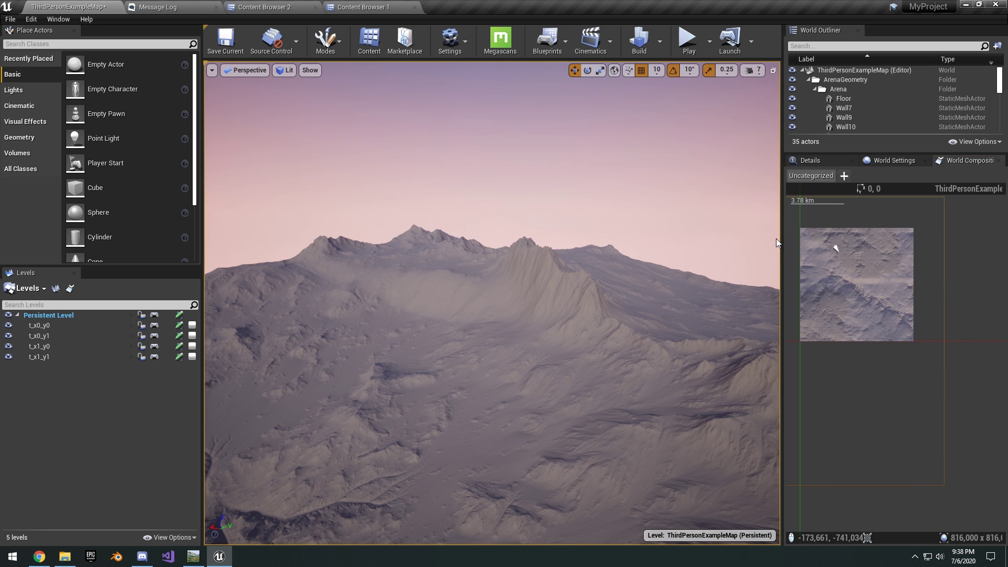
- Examine the imported landscape's tile layout and overall extent in the World Composition map
drag(783, 238, 705, 228)
scroll(795, 242, up, 1)
scroll(831, 244, up, 1)
right_drag(832, 243, 862, 239)
scroll(862, 239, down, 1)
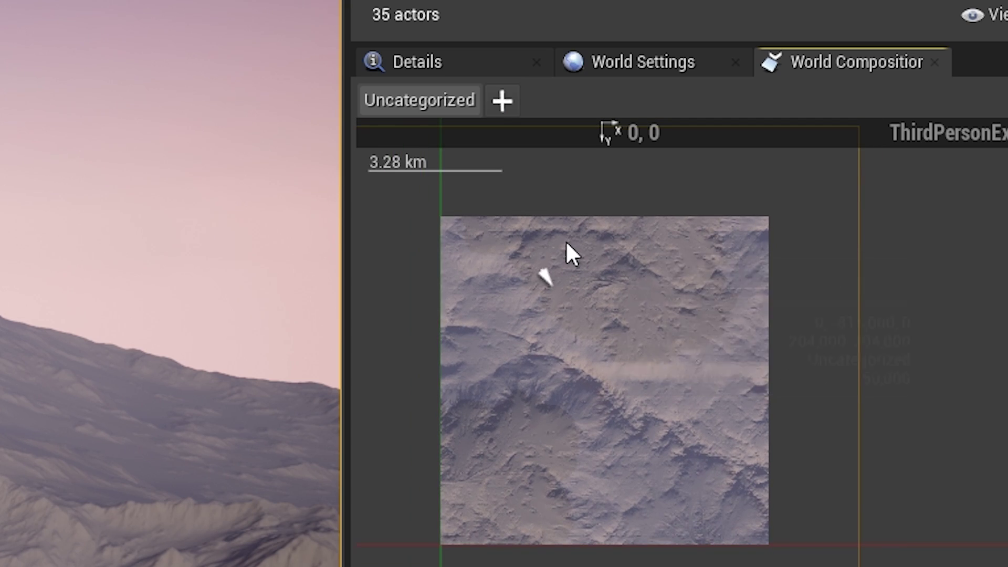
click(565, 242)
right_drag(819, 296, 668, 232)
scroll(730, 256, down, 3)
scroll(729, 256, down, 2)
scroll(668, 232, up, 3)
scroll(669, 229, down, 1)
scroll(669, 229, down, 1)
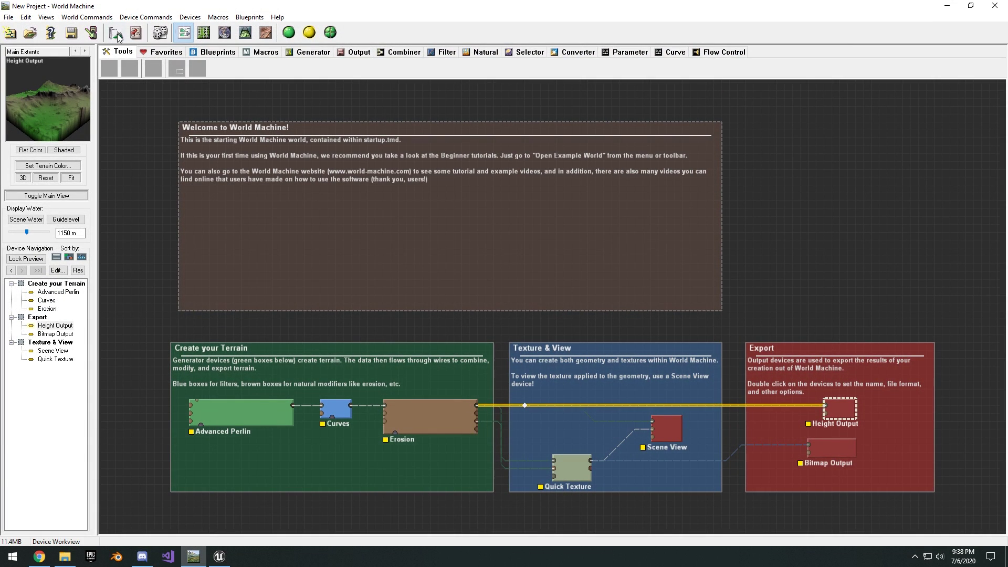
- Recheck the tiled build options and render extents in World Machine's project settings without changing them
click(117, 34)
click(457, 169)
click(378, 171)
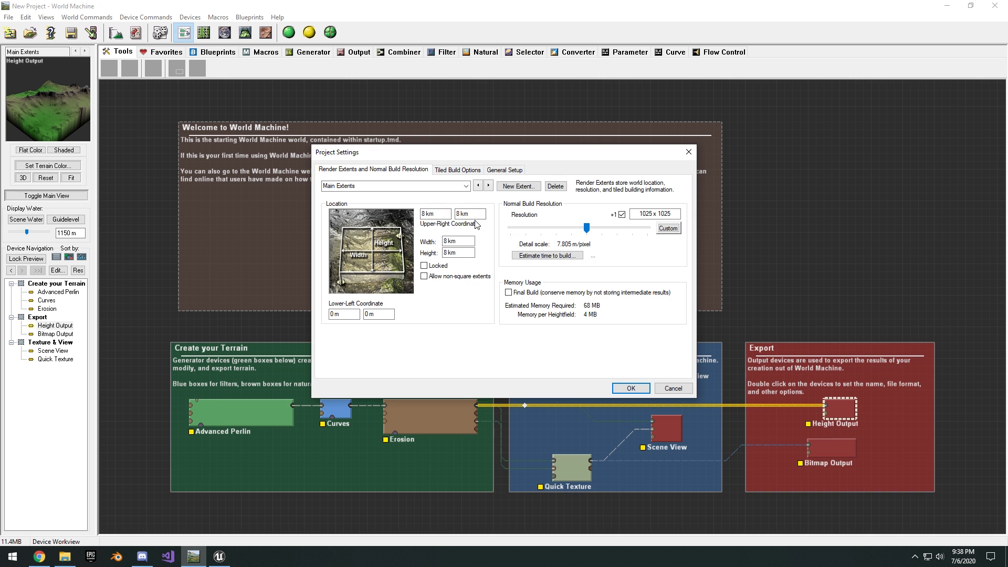
click(689, 152)
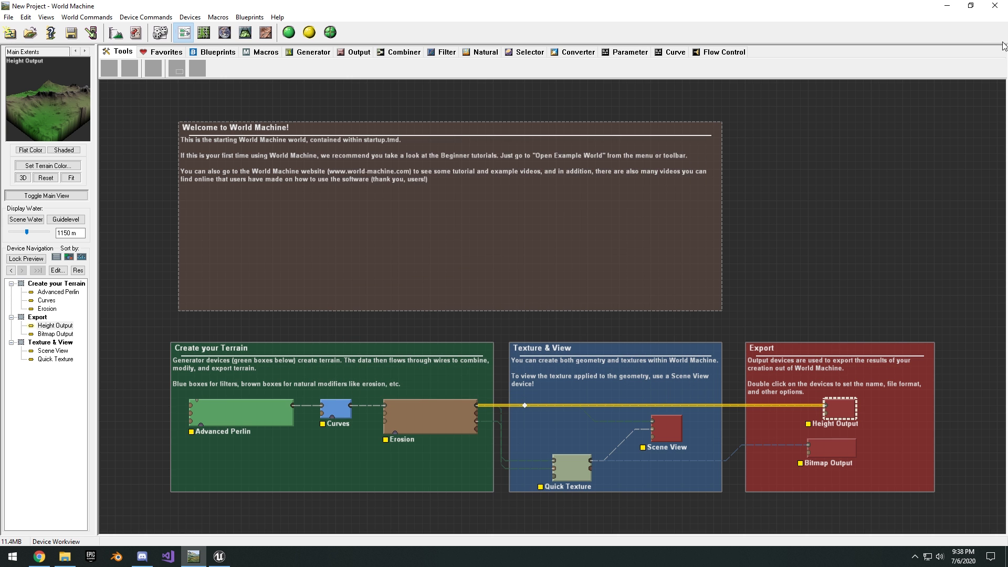
- Switch to Unreal and play-test the streaming landscape full screen, running the character across the terrain before ending the session
click(948, 6)
key(w)
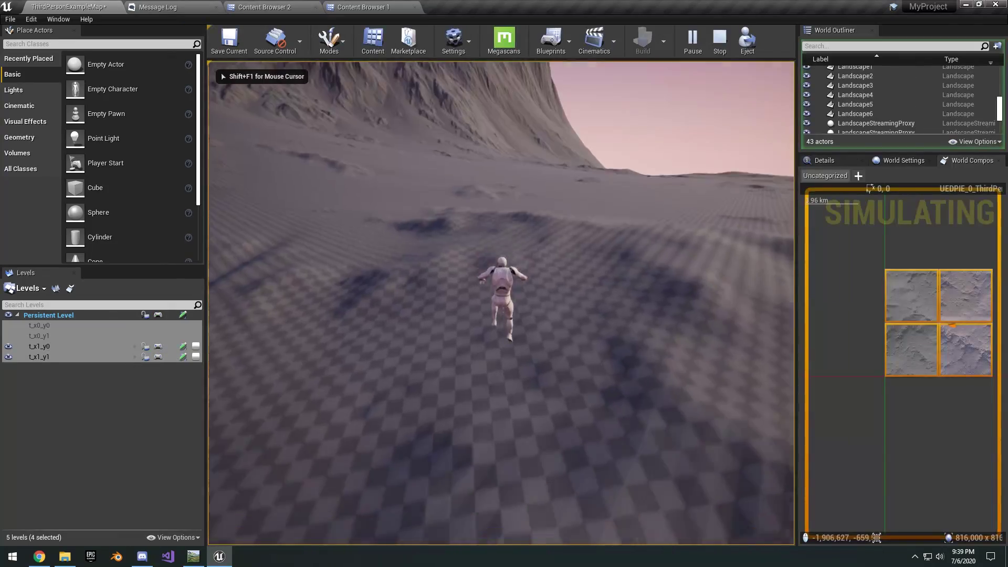
key(w)
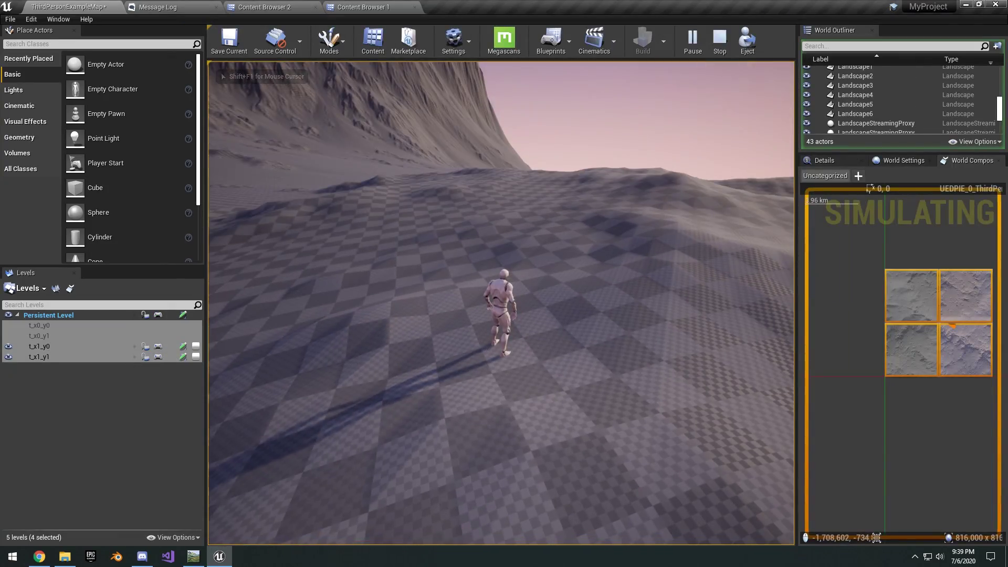
key(F11)
key(w)
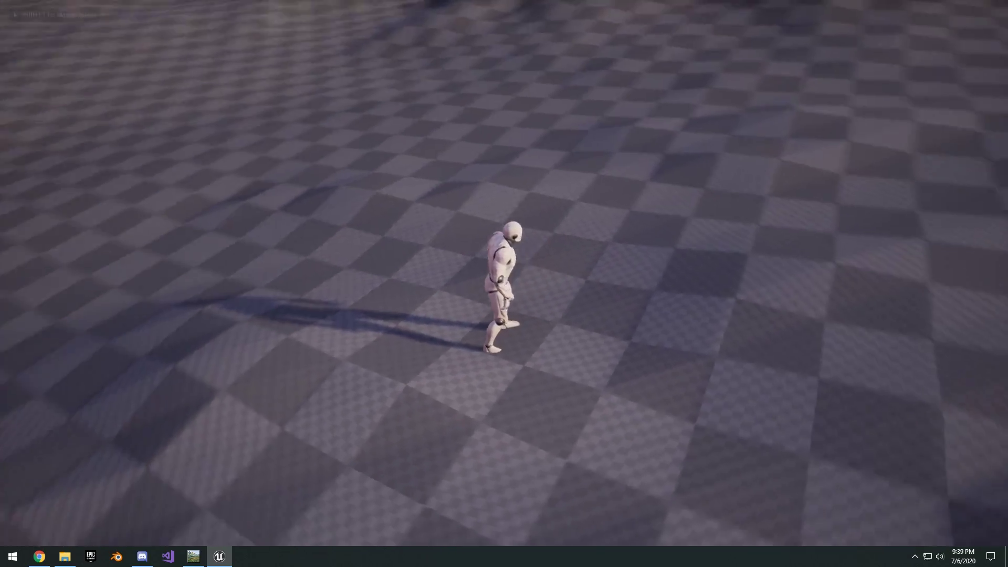
key(w)
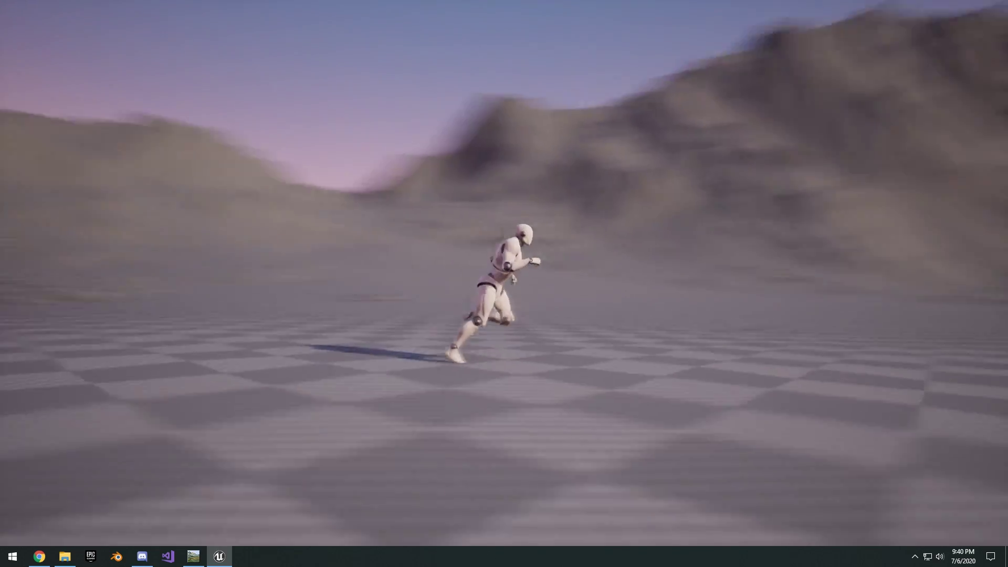
key(Escape)
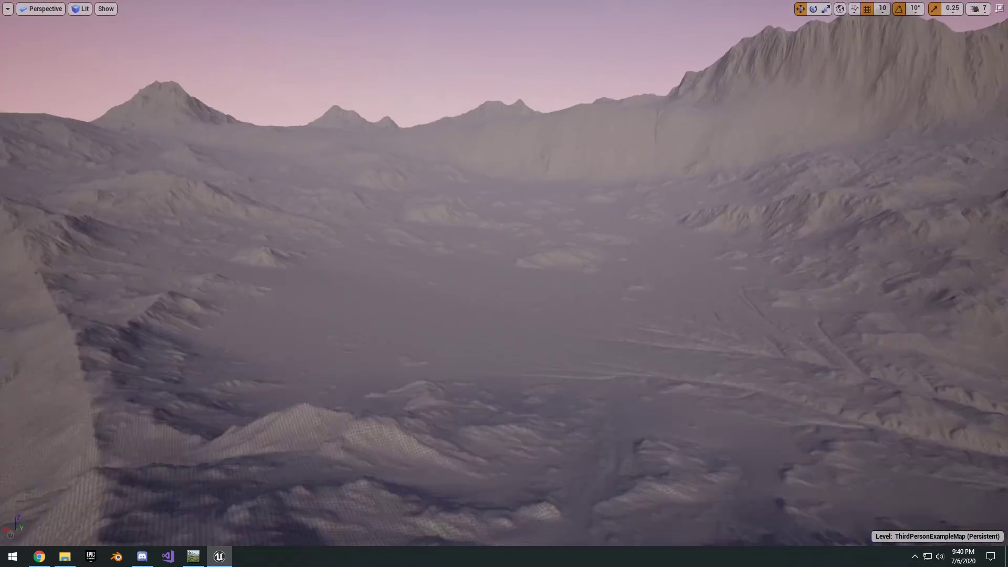
- Fly to another part of the landscape and play-test from there, running and jumping across the slopes before stopping
key(w)
key(alt+p)
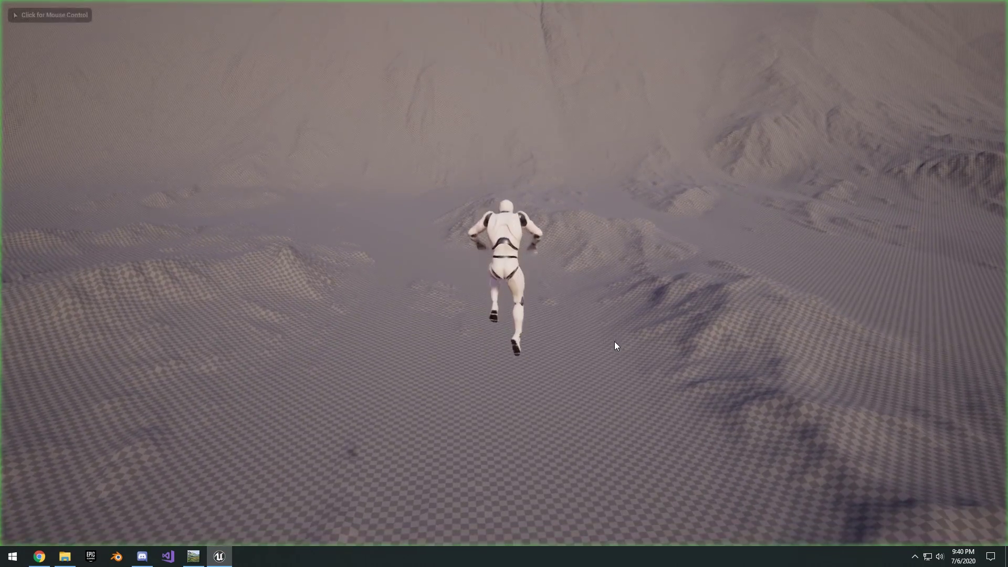
click(614, 342)
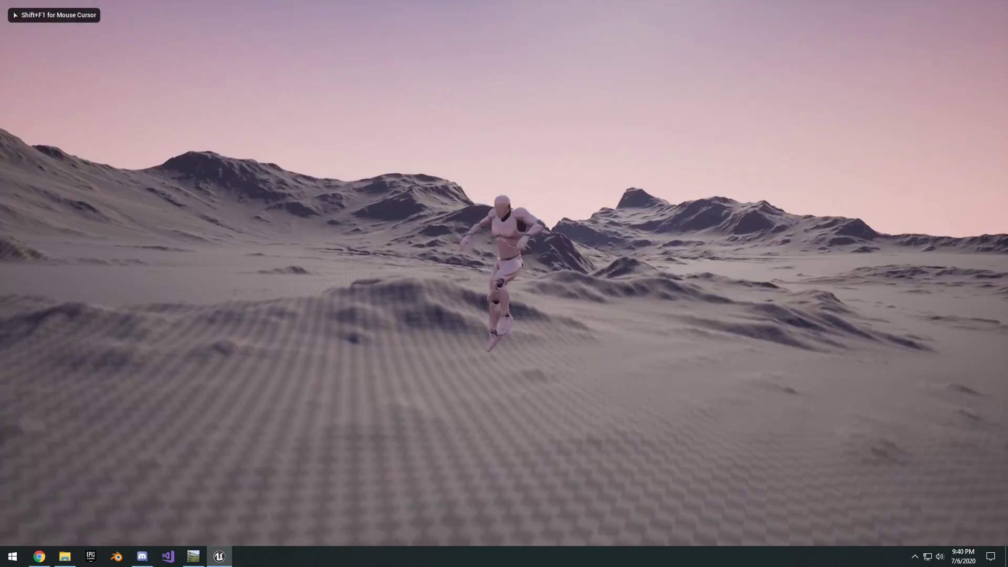
key(w)
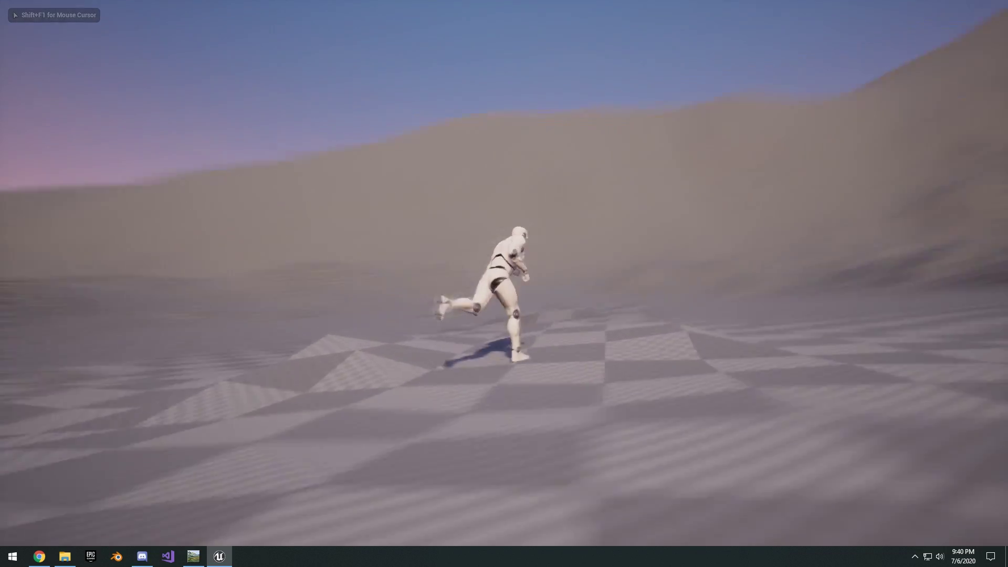
key(s)
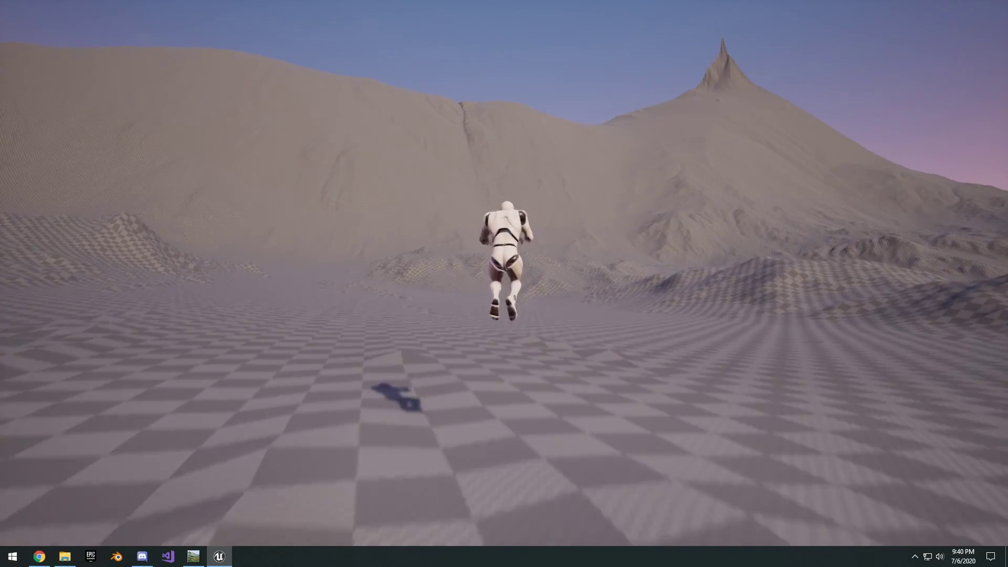
key(Escape)
- Survey the mountain ranges from above in the editor and leave the full-screen view
right_drag(504, 284, 683, 334)
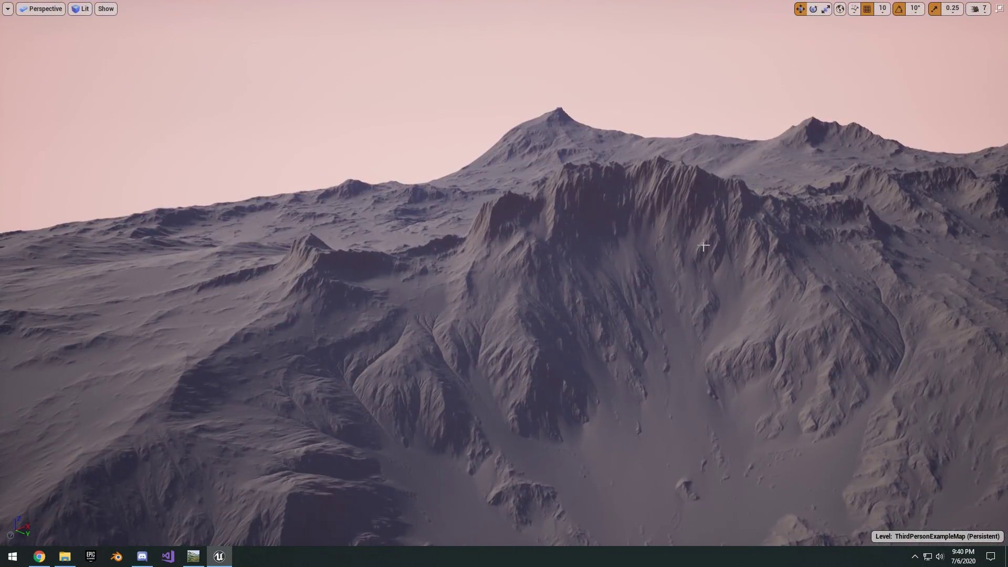
right_drag(706, 245, 761, 263)
key(F11)
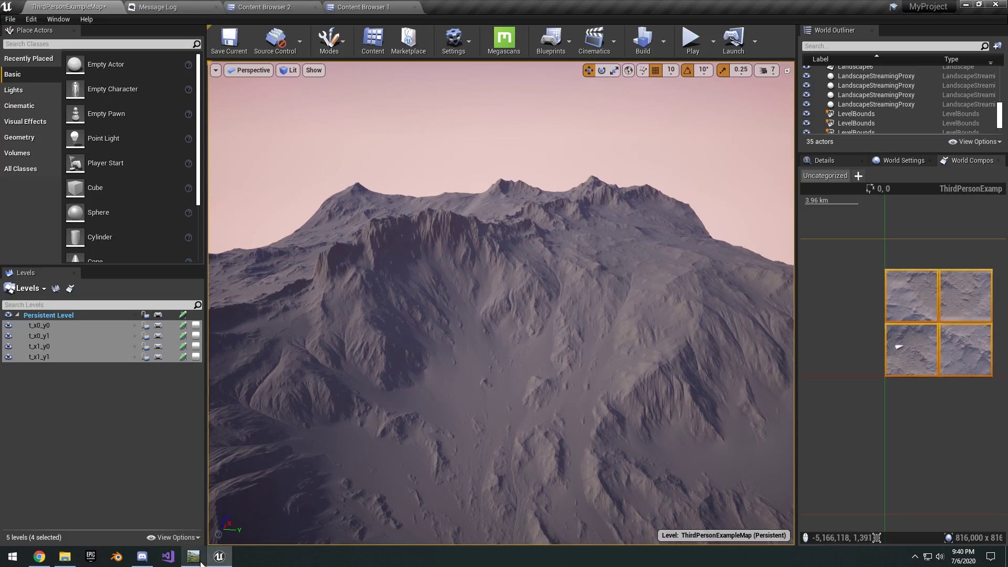
- Switch to World Machine and set the Advanced Perlin generator's feature scale to about 1.54 km and its style to Basic
click(199, 559)
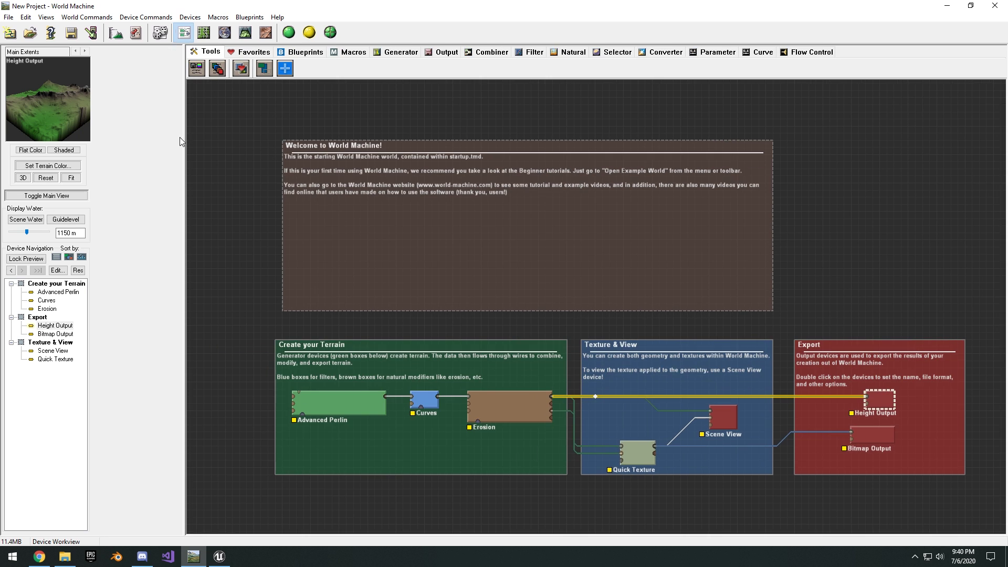
drag(109, 140, 94, 140)
middle_drag(153, 147, 223, 131)
middle_drag(191, 162, 401, 128)
scroll(225, 143, up, 3)
double_click(410, 335)
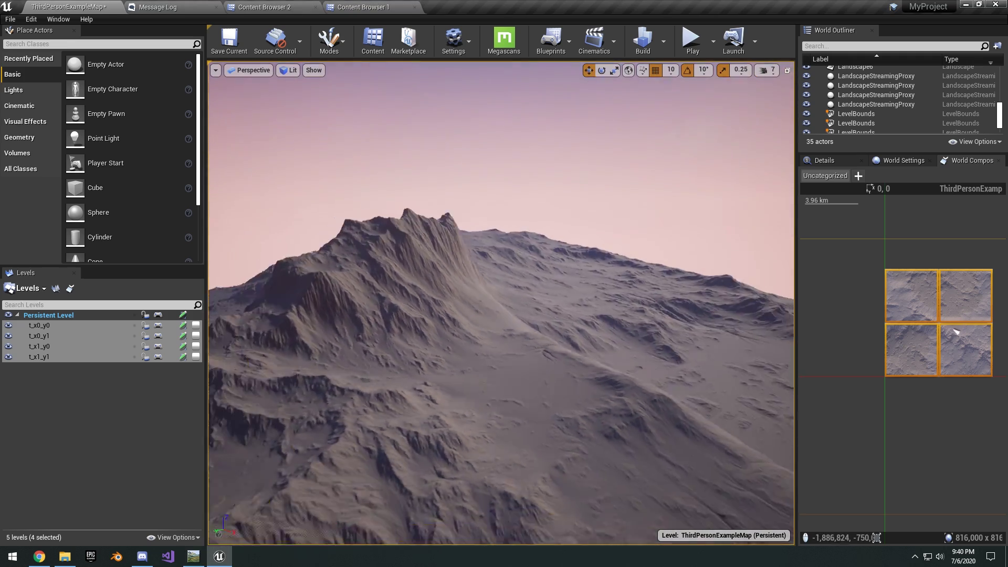
right_drag(546, 249, 574, 249)
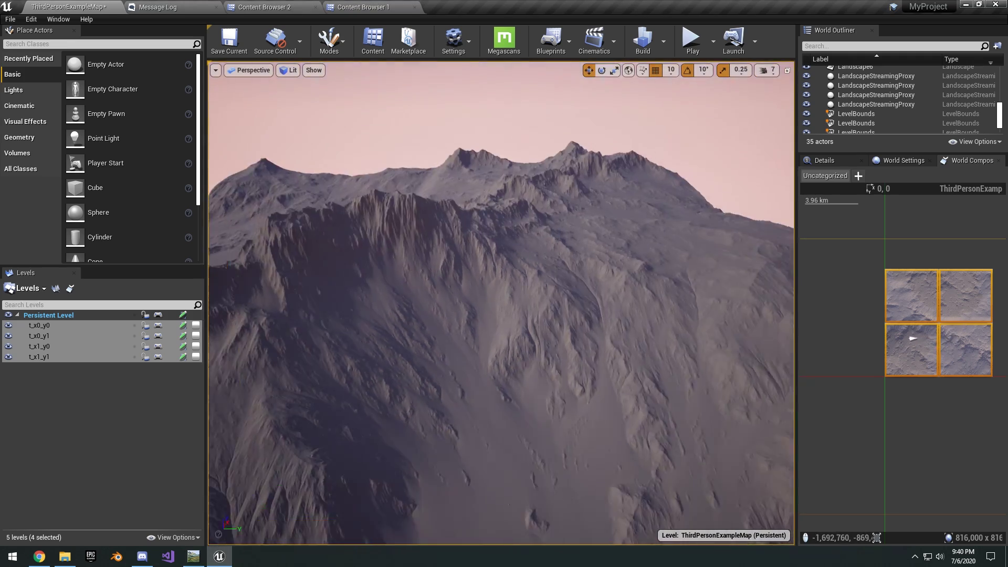
click(193, 556)
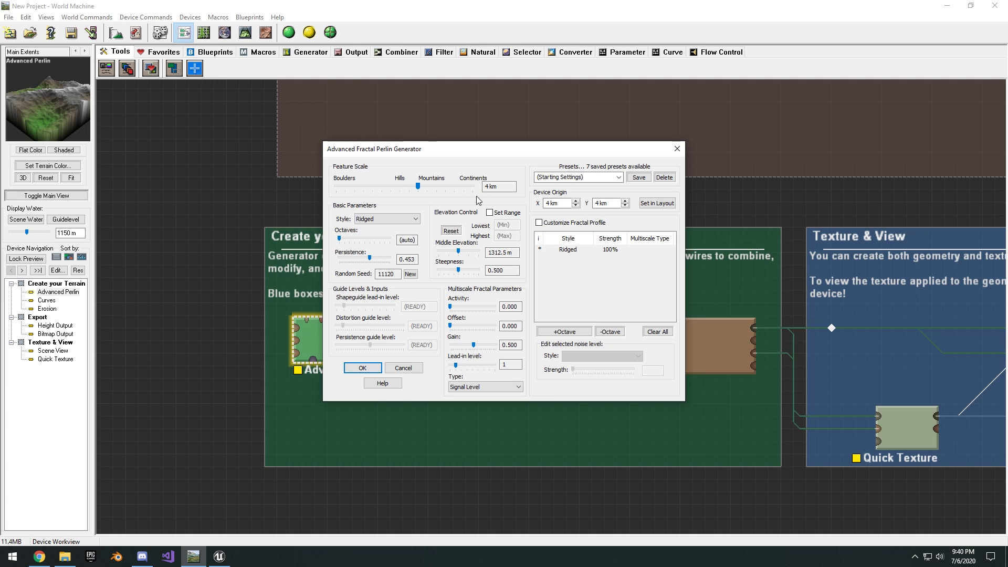
drag(415, 187, 406, 190)
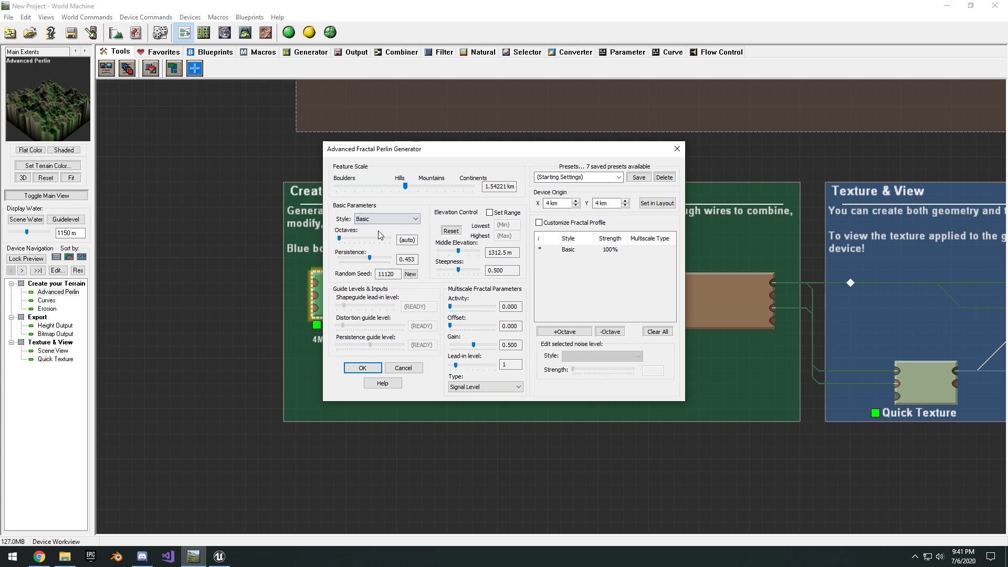
click(386, 222)
click(378, 239)
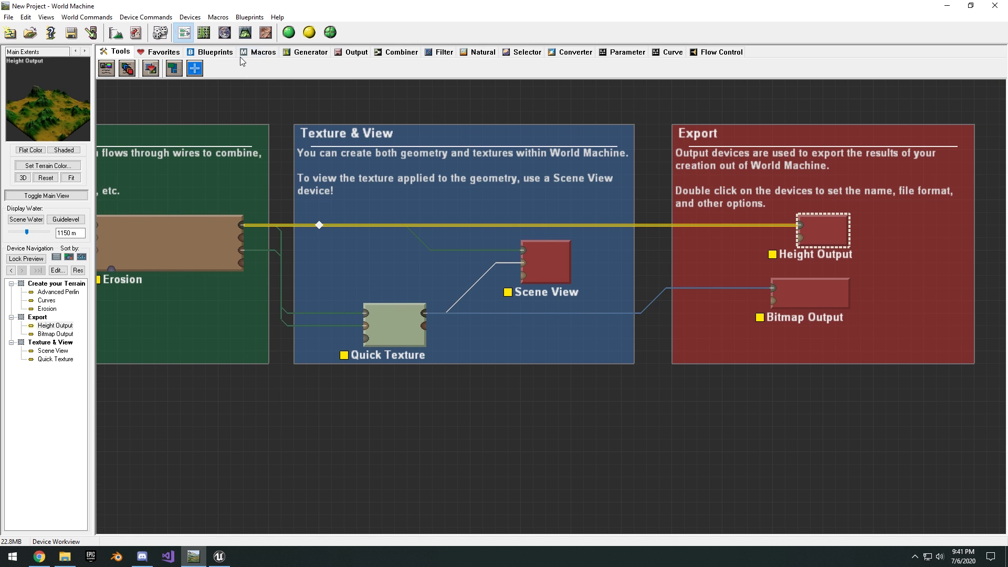
- Set the terrain's maximum elevation to 960 m in World Machine's project settings
drag(290, 111, 422, 127)
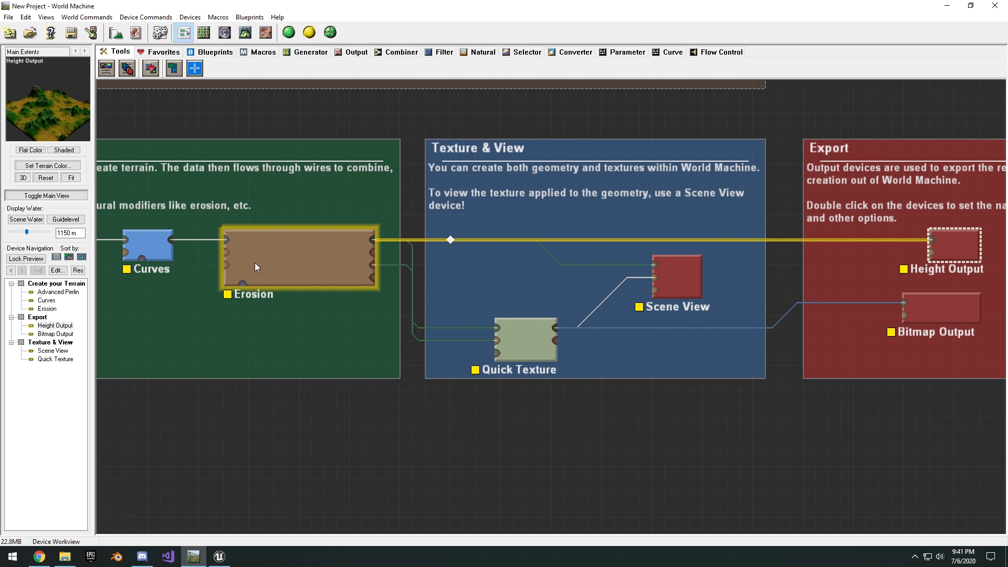
right_drag(256, 268, 537, 253)
click(538, 254)
right_drag(485, 214, 547, 223)
right_drag(419, 199, 116, 178)
right_drag(546, 226, 408, 234)
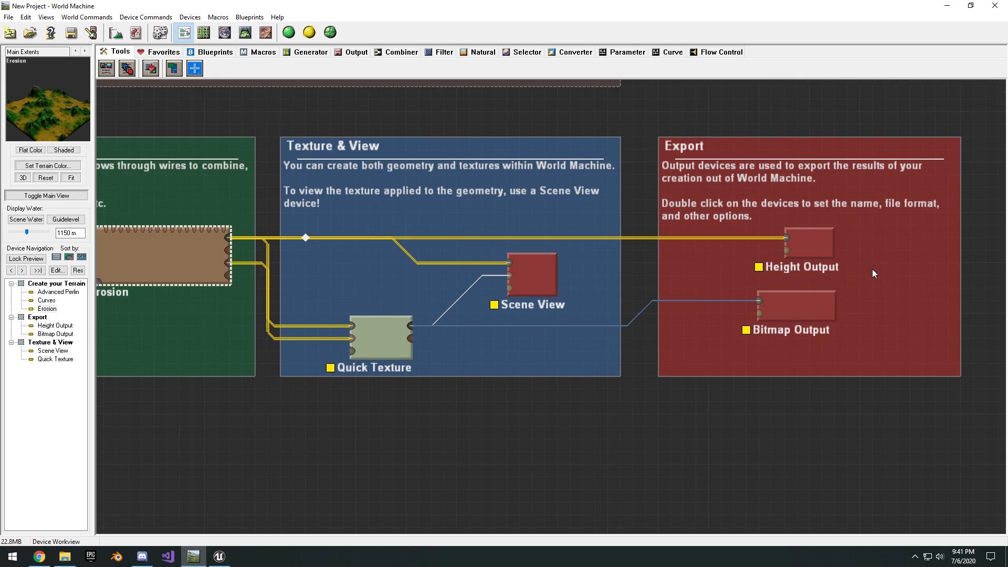
click(136, 33)
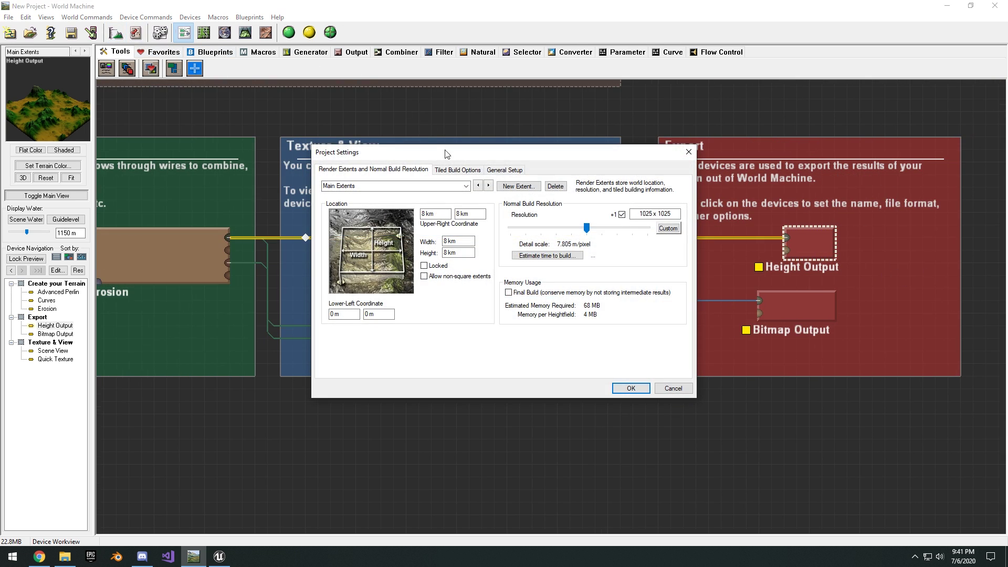
click(506, 170)
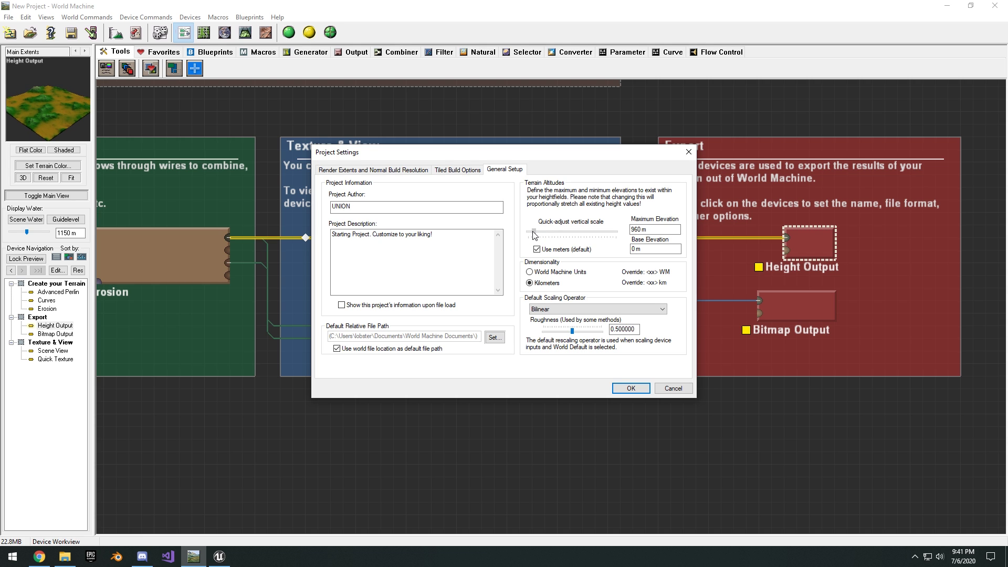
click(629, 389)
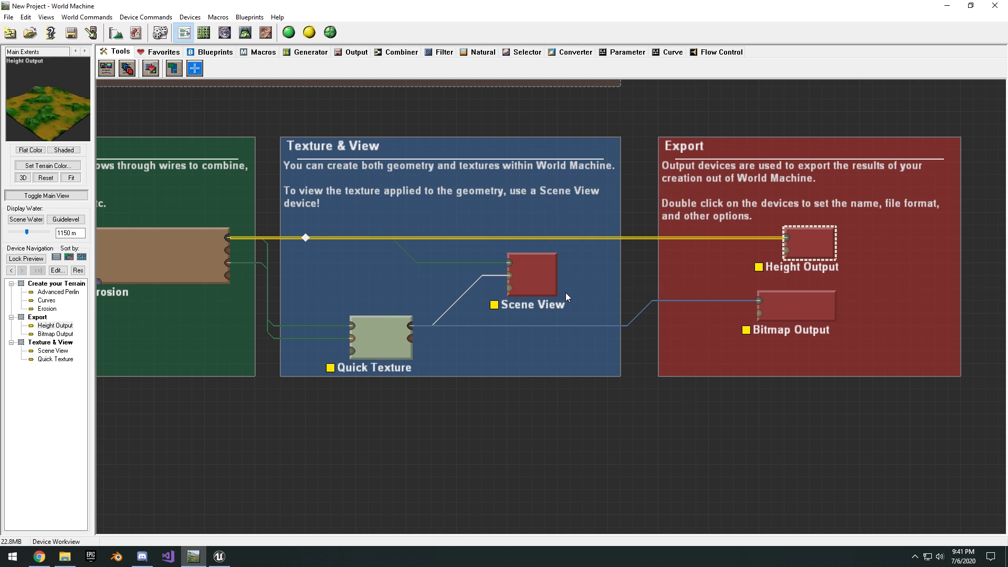
- Show the height output in the 3D view and build the terrain at full resolution
right_drag(508, 336, 488, 336)
right_drag(705, 225, 678, 220)
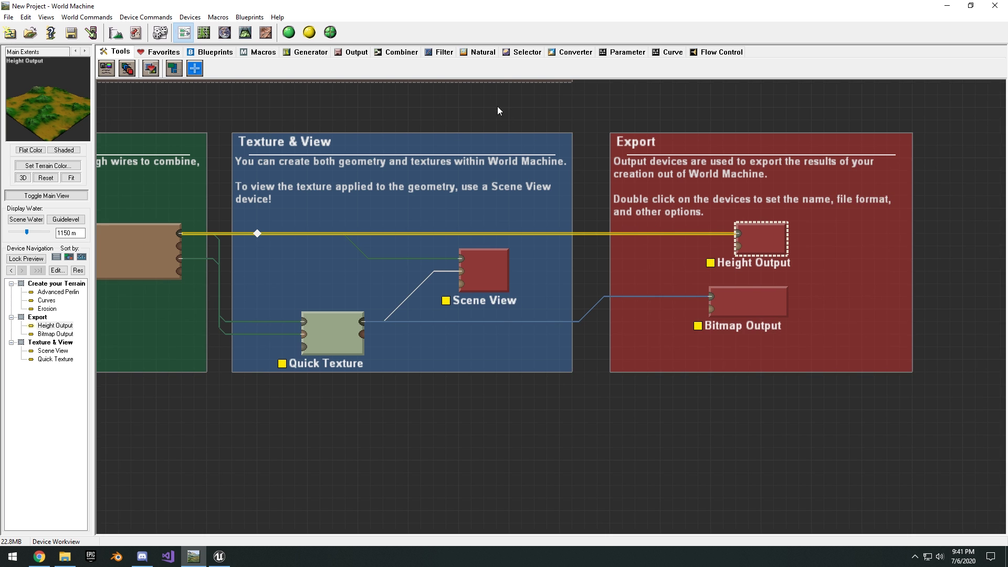
click(245, 33)
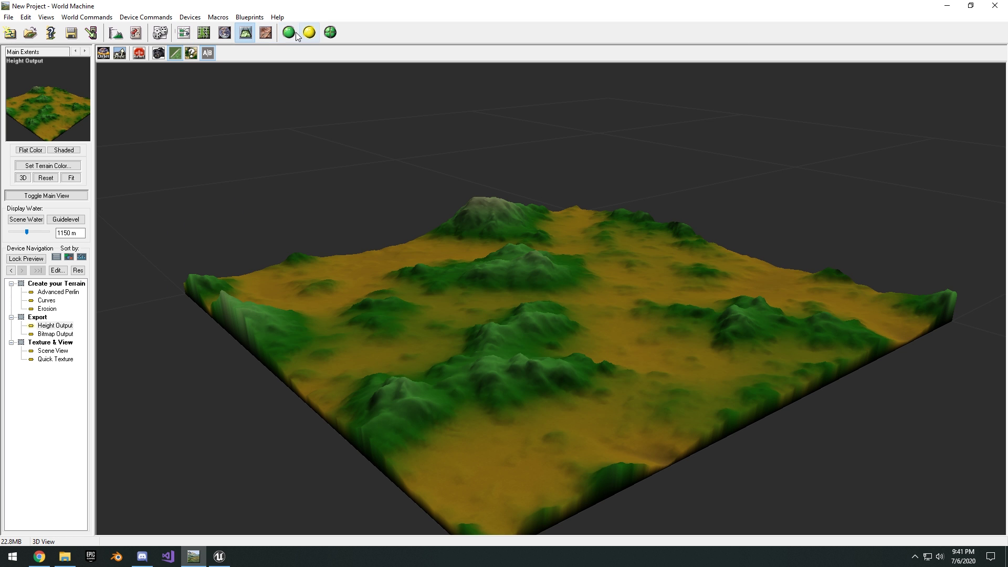
click(289, 33)
click(540, 412)
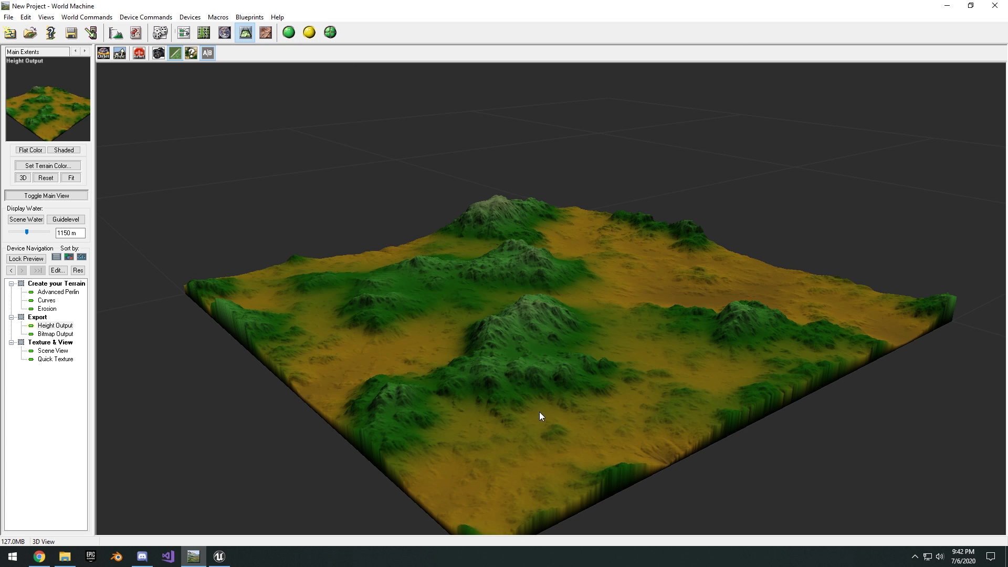
- Examine the shape and height of the built terrain's hills from several angles and distances
scroll(594, 328, down, 2)
drag(594, 329, 540, 326)
scroll(602, 302, up, 5)
drag(601, 301, 438, 299)
scroll(500, 304, down, 5)
drag(502, 336, 663, 330)
scroll(541, 361, up, 3)
scroll(630, 341, down, 5)
drag(611, 347, 672, 336)
scroll(552, 364, down, 2)
scroll(673, 336, up, 3)
scroll(673, 336, down, 4)
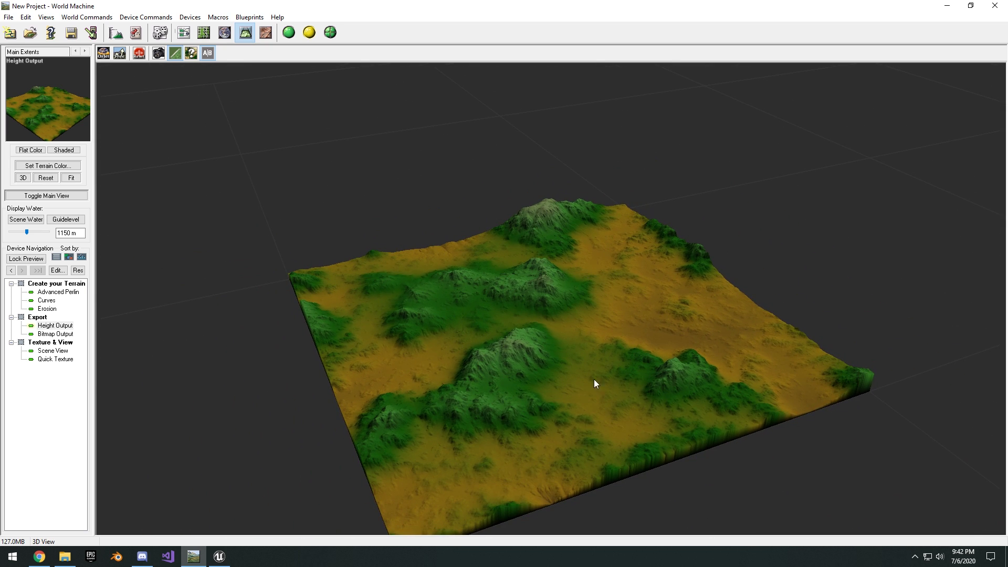
- Switch to Unreal, select a landscape tile to check its resolution details, and examine the tile layout in the World Composition map
click(228, 564)
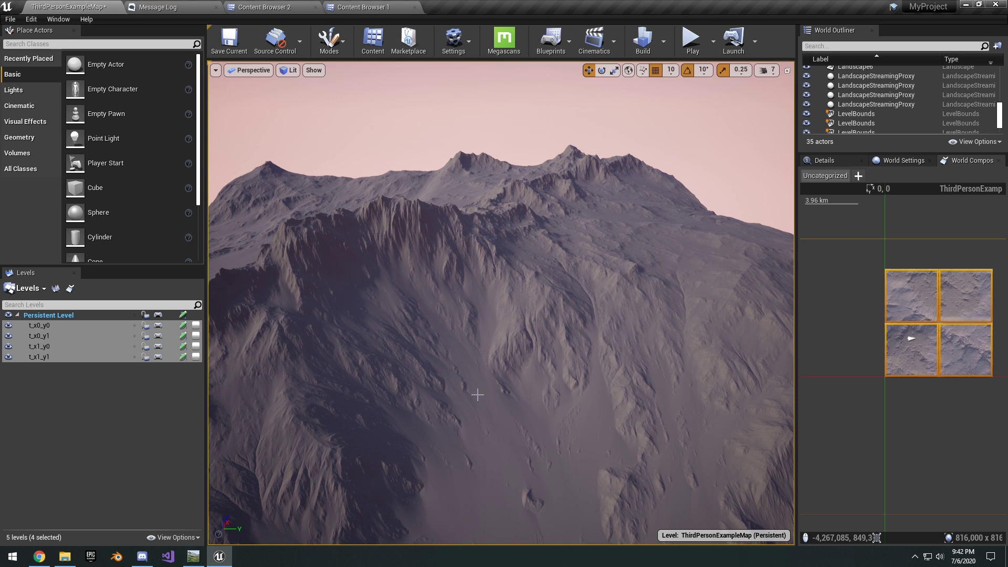
click(583, 353)
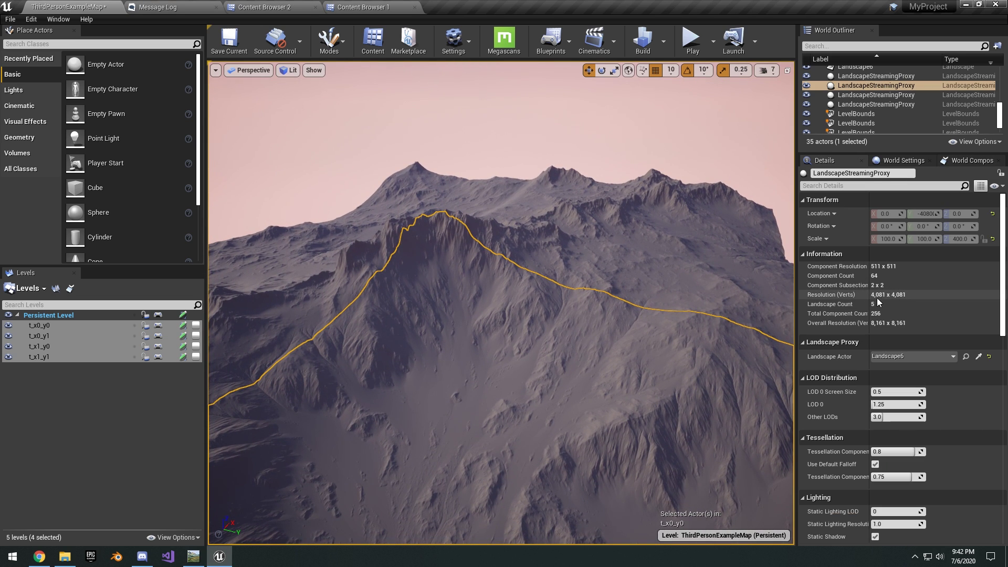
click(966, 161)
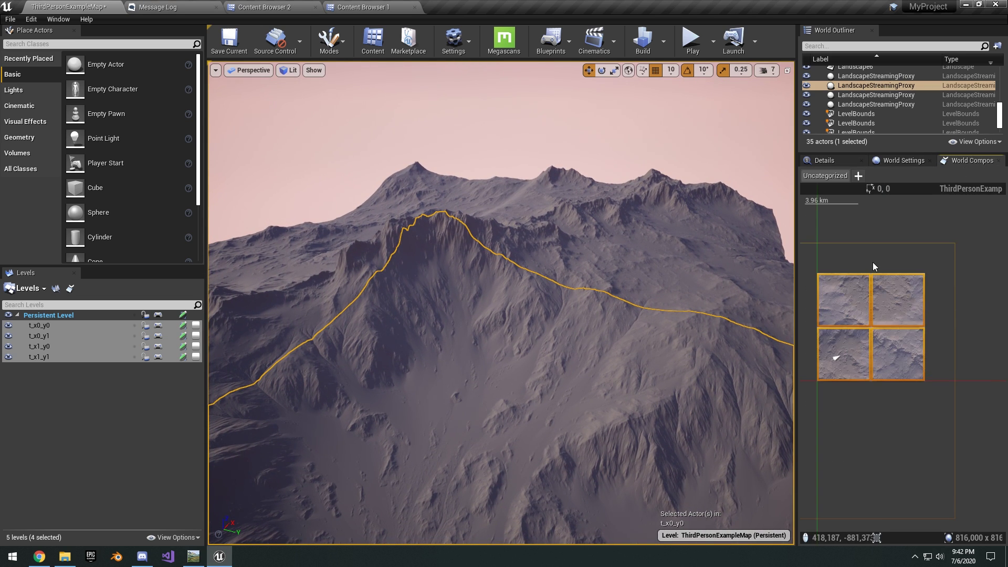
click(934, 281)
right_drag(914, 280, 948, 265)
scroll(940, 263, down, 3)
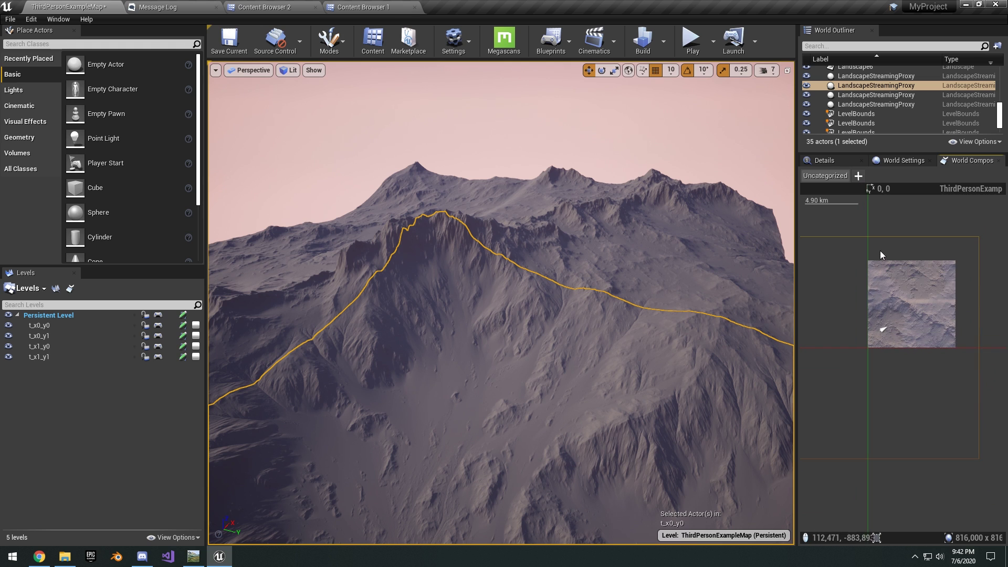
drag(956, 358, 953, 359)
scroll(953, 361, down, 1)
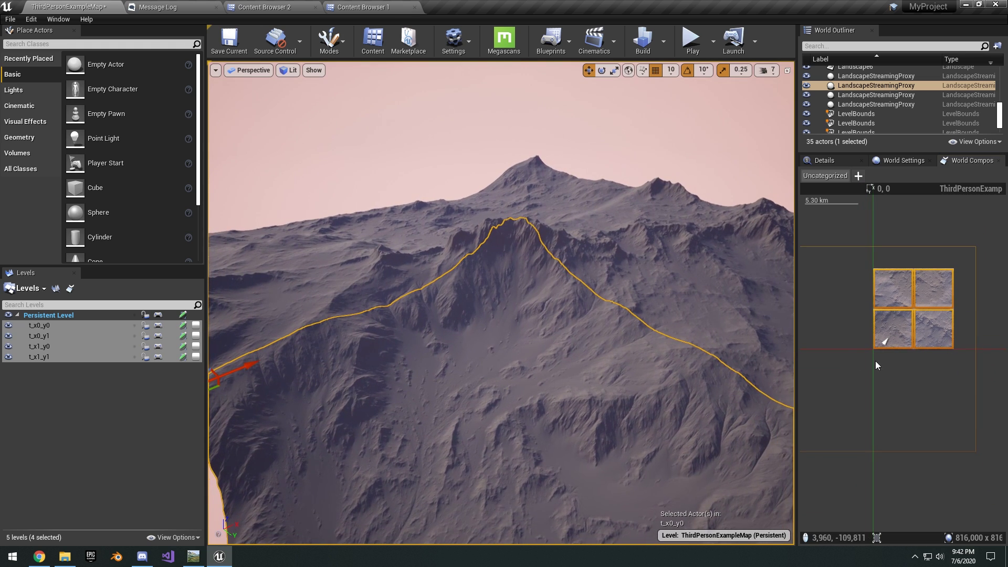
click(865, 255)
scroll(868, 261, down, 1)
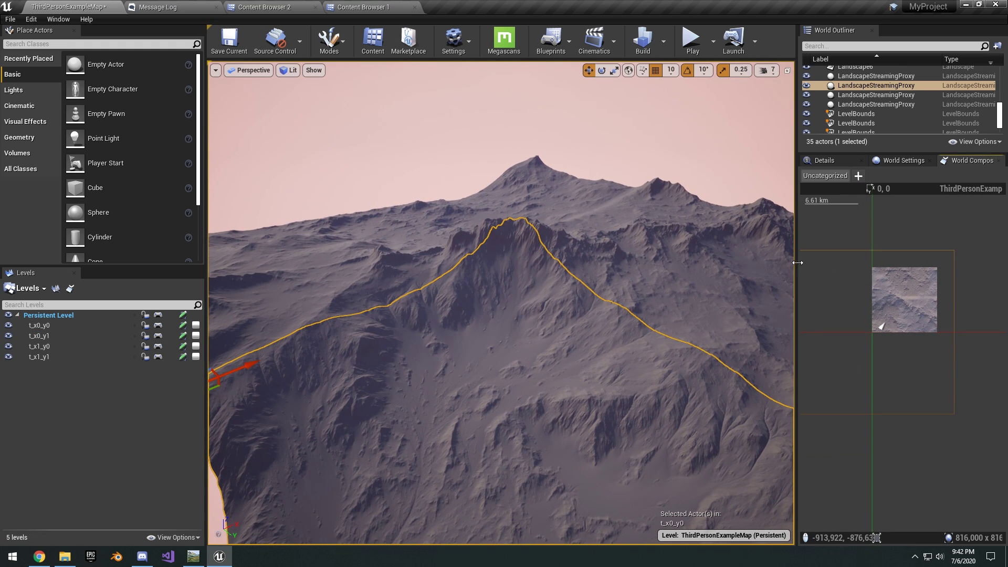
- Widen the World Composition map and look over the imported mountains in the perspective view
drag(796, 262, 670, 257)
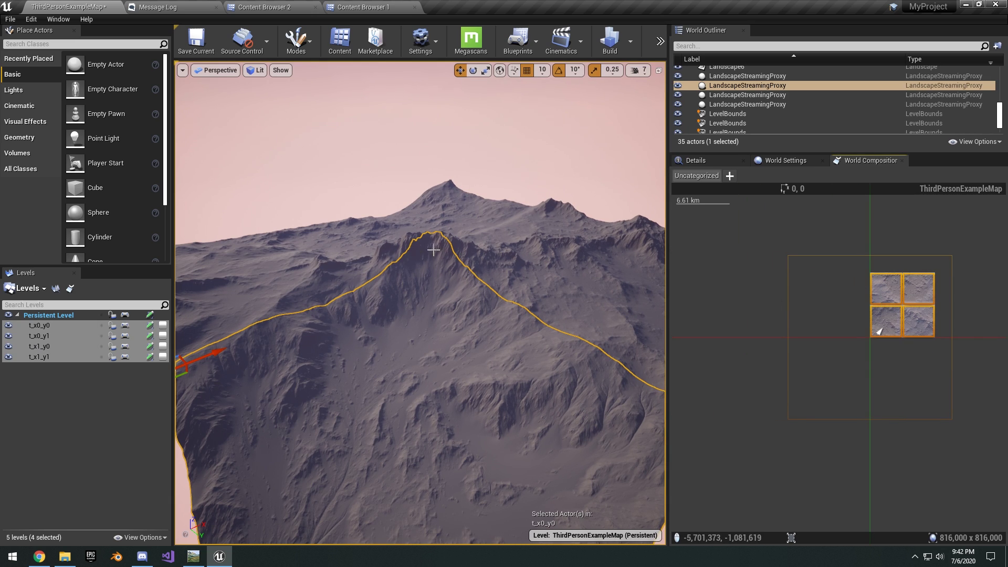
right_drag(437, 250, 431, 258)
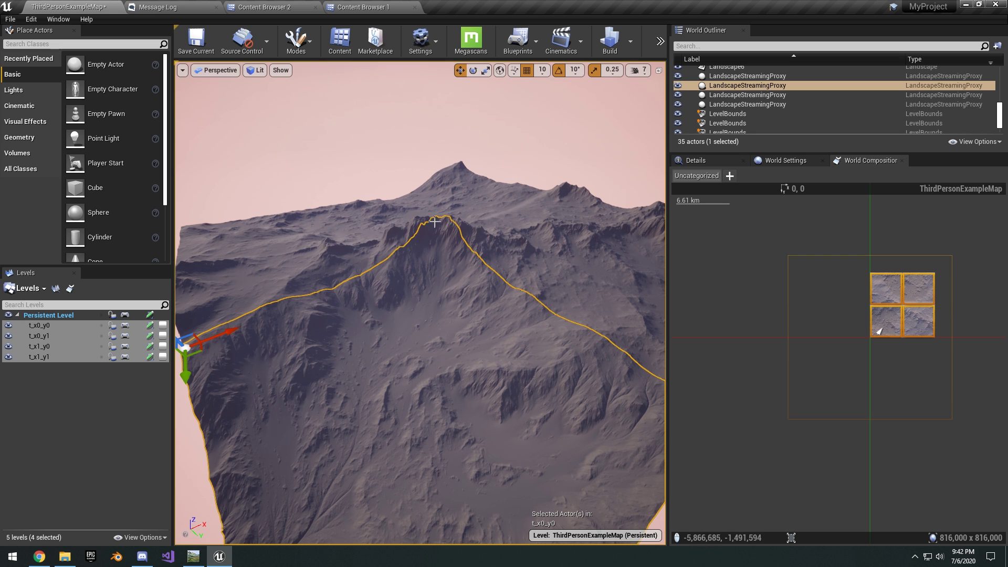
mouse_move(559, 237)
alt+mouse_down()
mouse_move(553, 250)
mouse_move(376, 252)
mouse_move(313, 225)
mouse_move(286, 228)
mouse_move(559, 237)
alt+mouse_up()
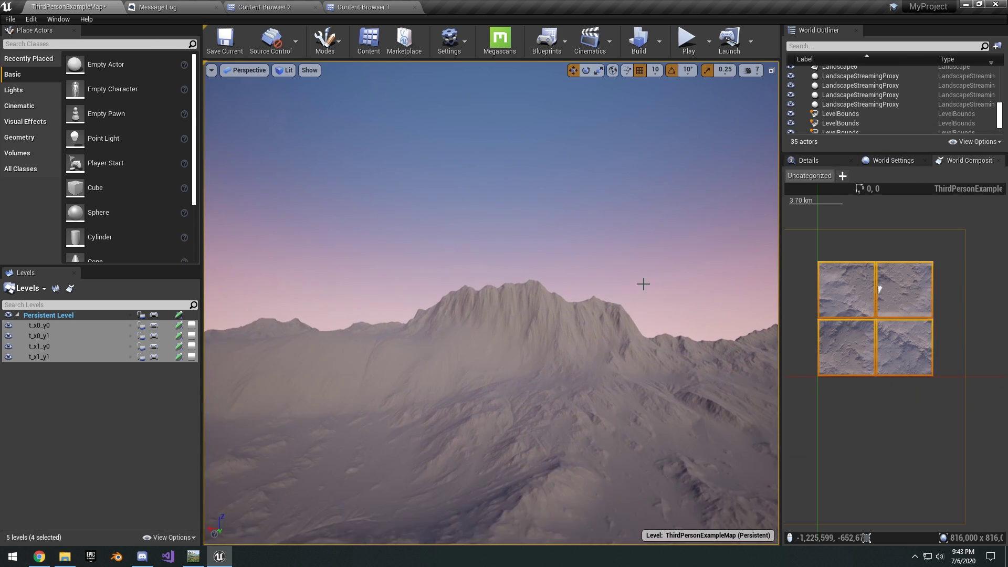
drag(644, 286, 644, 273)
mouse_move(653, 272)
right_down()
mouse_move(678, 258)
mouse_move(654, 272)
right_up()
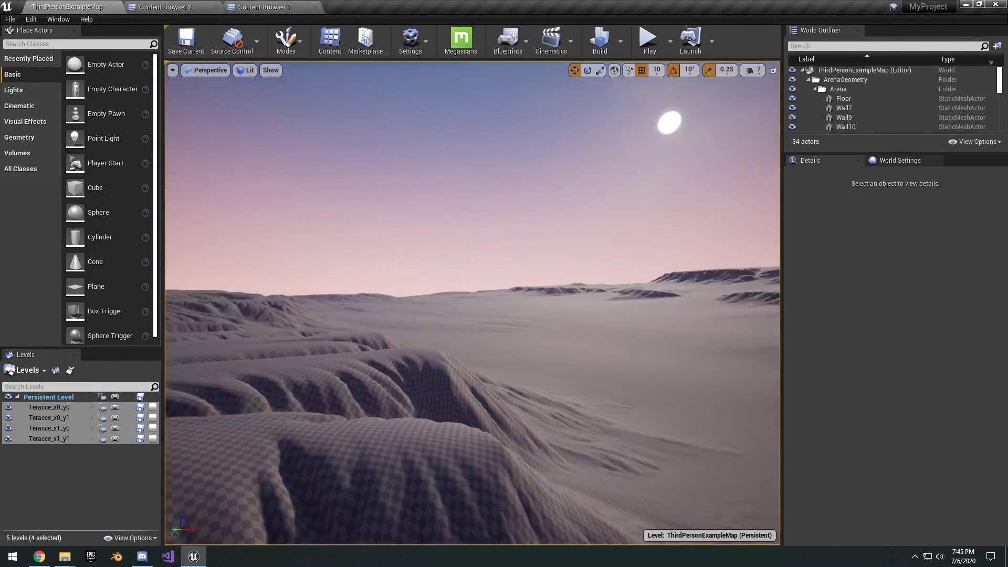
- Start a play test from a chosen spot on a ridge of the terraced landscape
drag(473, 294, 473, 318)
right_drag(542, 336, 541, 403)
right_click(541, 402)
click(595, 369)
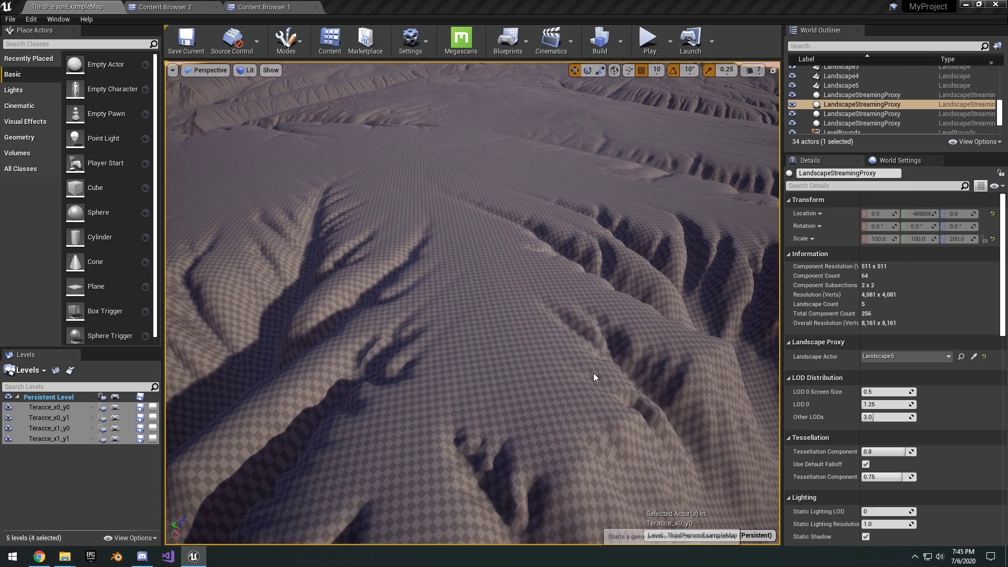
key(alt+p)
- Run the character across the ridge in full screen to examine the surrounding terrain, and end the play test
key(w)
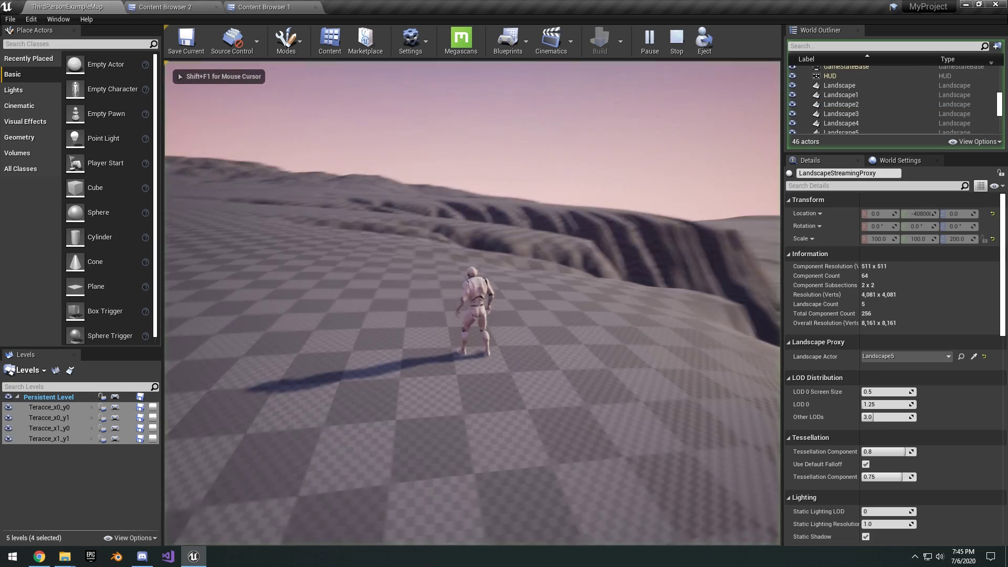
key(F11)
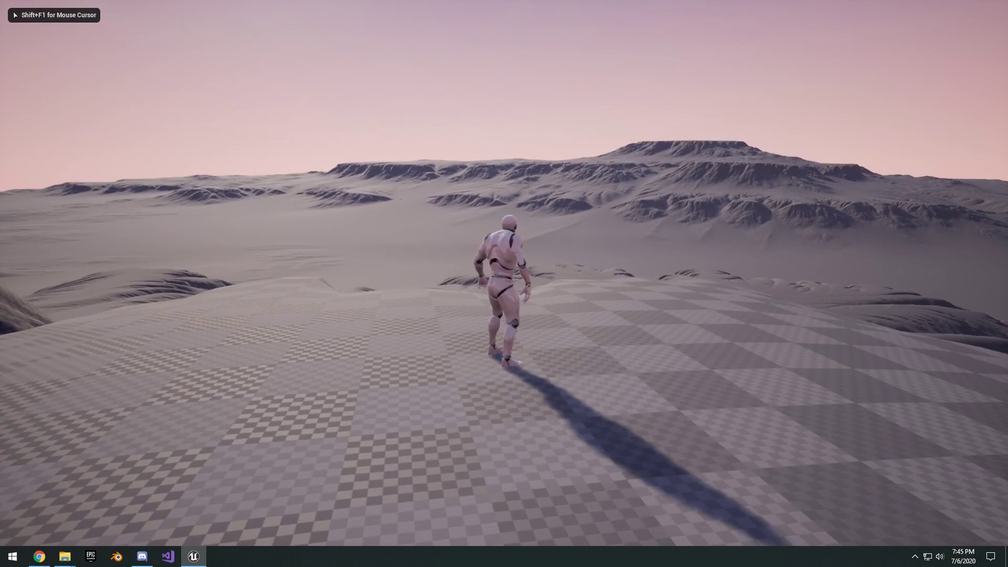
key(d)
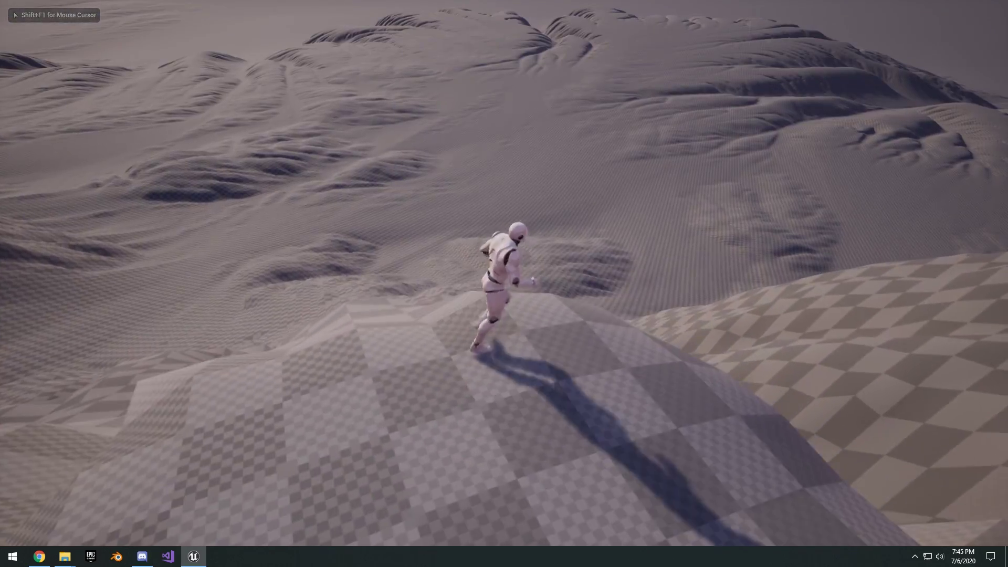
key(w)
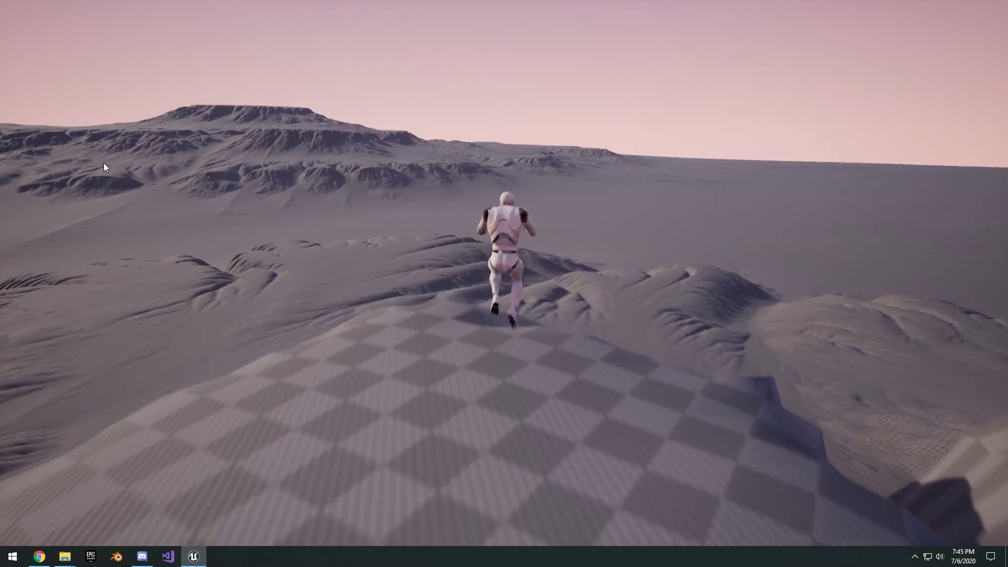
key(Escape)
- Fly over the terraced landscape to a different area and start a new play test from a spot on its surface
key(s)
right_drag(489, 180, 467, 192)
key(F11)
click(550, 233)
key(s)
right_drag(489, 253, 486, 310)
key(d)
click(488, 257)
right_drag(488, 257, 399, 252)
key(w)
right_drag(598, 436, 580, 361)
mouse_move(534, 409)
right_down()
mouse_move(535, 433)
mouse_move(535, 409)
right_up()
right_click(534, 408)
click(590, 370)
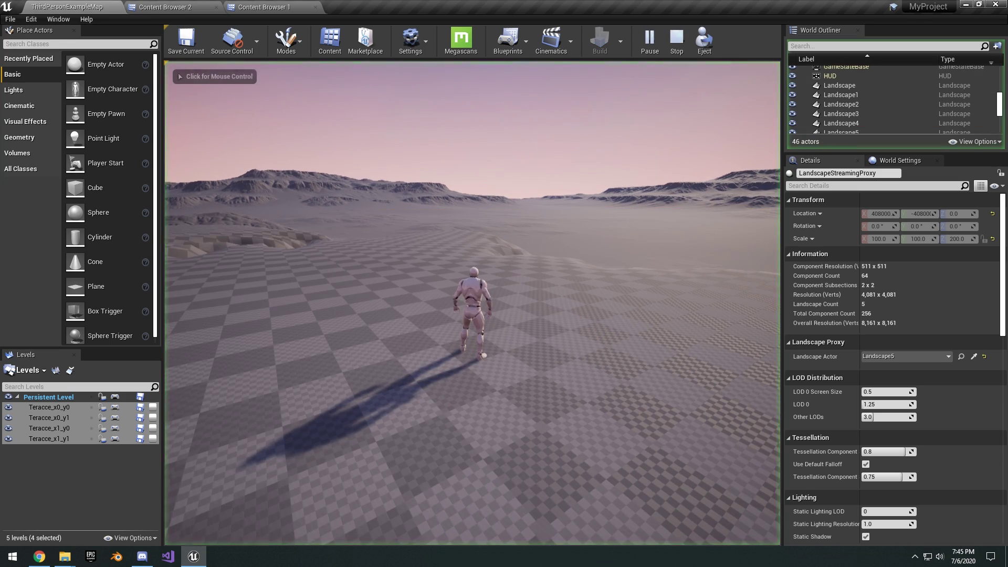
- Inspect the terrain in wireframe during the play test, and return to lit shading in full screen
key(d)
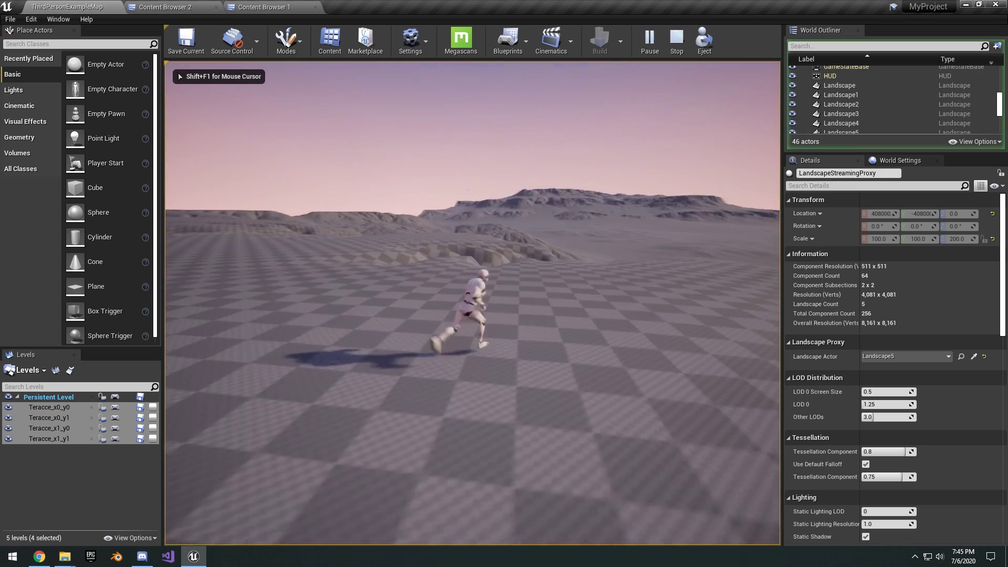
key(F1)
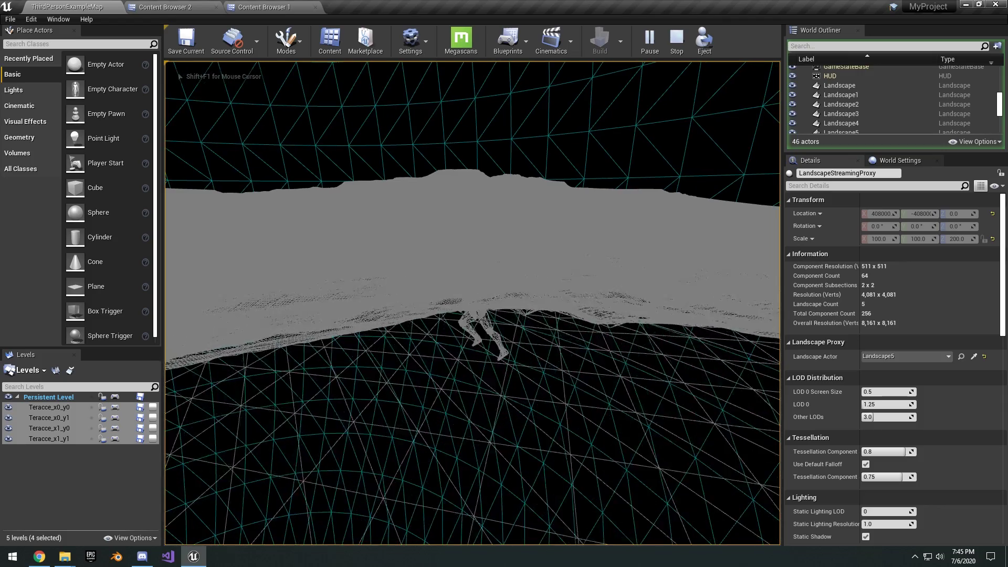
key(F3)
key(F1)
key(F3)
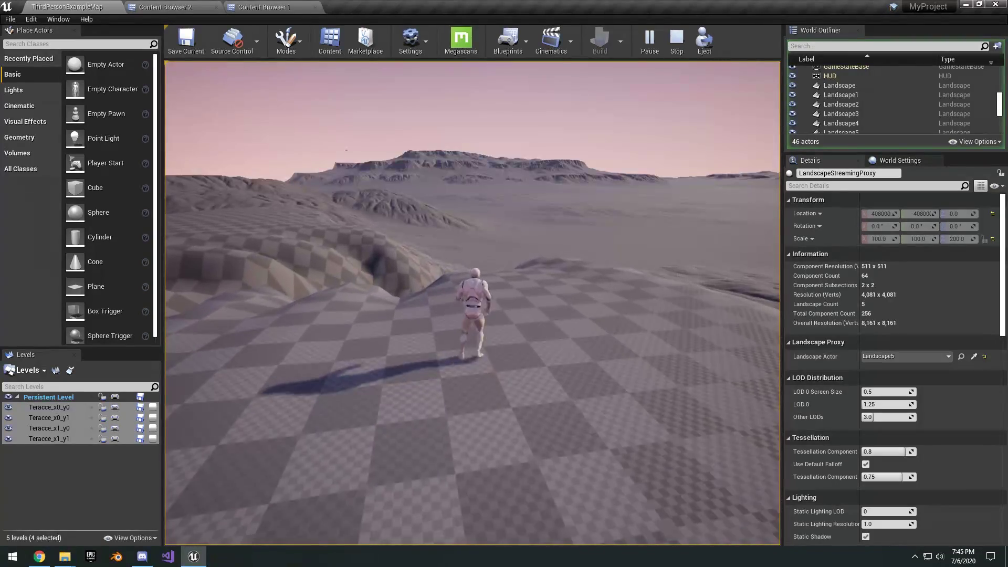
key(F11)
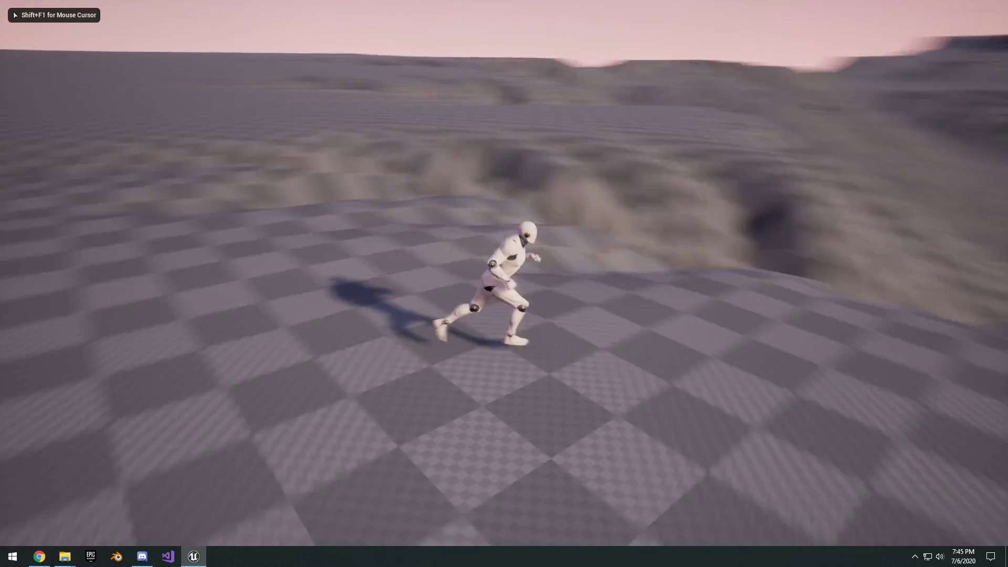